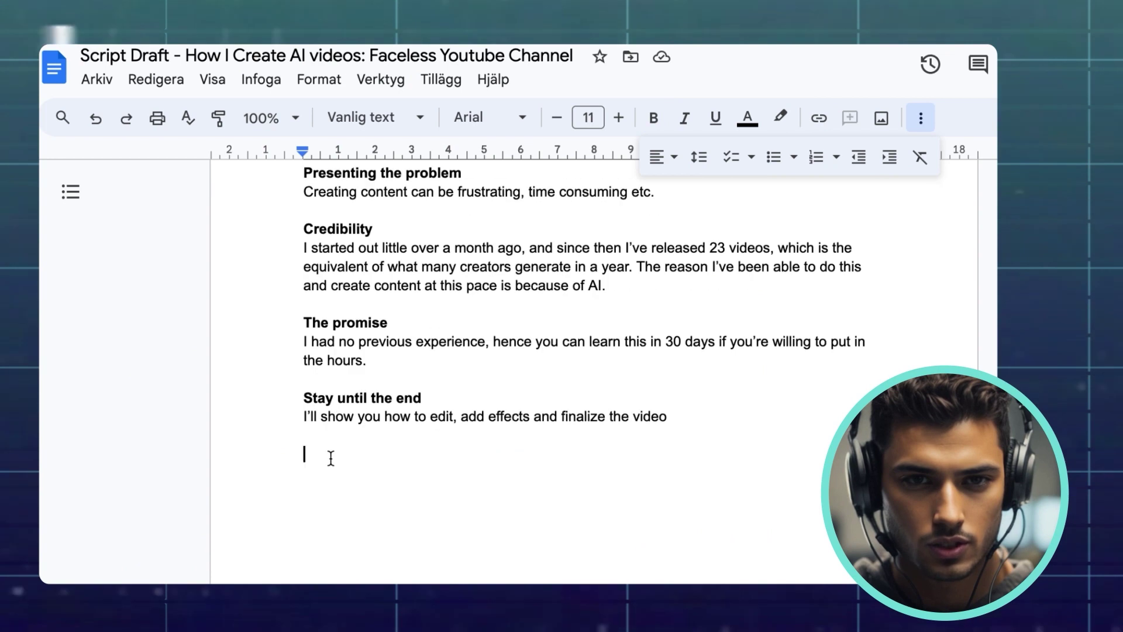
# - Add an 'In this video' heading followed by the line 'Presenting the table of'
pyautogui.click(304, 398)
pyautogui.press('Return')
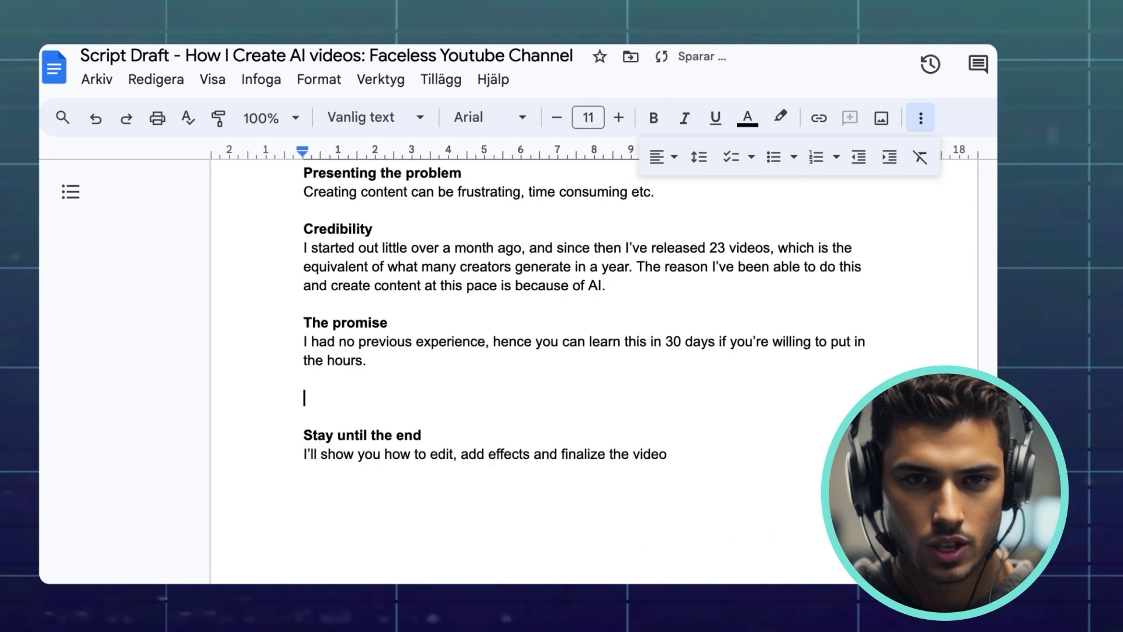
pyautogui.write('In this video')
pyautogui.press('Return')
pyautogui.write('Presenting the table of')
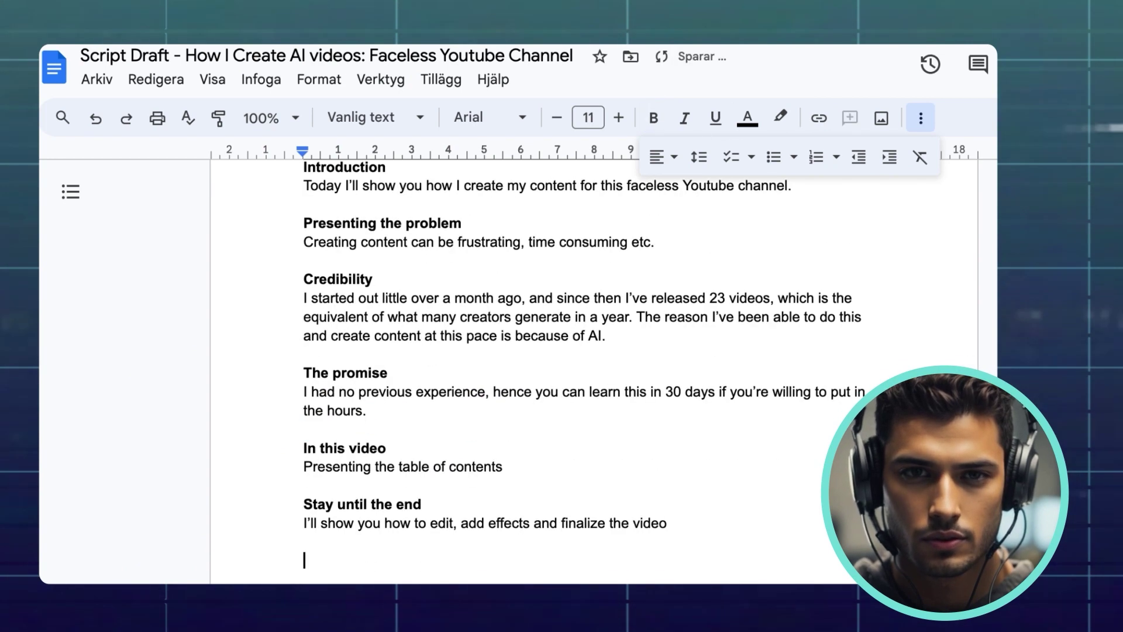
# - Add a bold 'The script' heading on a new line
pyautogui.write('The script')
pyautogui.hotkey('shift', 'Home')
pyautogui.hotkey('ctrl', 'b')
pyautogui.press('Right')
pyautogui.press('Return')
pyautogui.scroll(-3, 394, 557)
# - Add the unbolded line 'writing down bulletpoints/topics in a doc.', fixing the 'done' typo
pyautogui.write("I'm outlining the")
pyautogui.hotkey('ctrl', 'BackSpace')
pyautogui.hotkey('ctrl', 'BackSpace')
pyautogui.write('w')
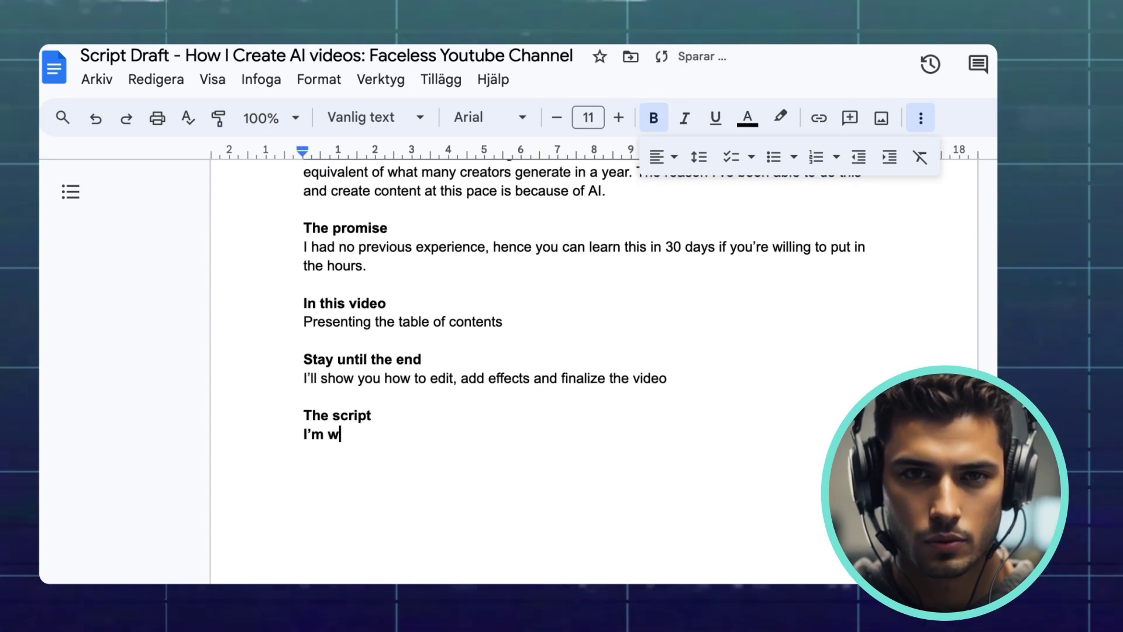
pyautogui.write('riting done bulletpoints/topics in a doc.')
pyautogui.click(404, 434)
pyautogui.press('BackSpace')
pyautogui.press('BackSpace')
pyautogui.write('wn')
pyautogui.press('End')
pyautogui.hotkey('shift', 'Home')
pyautogui.hotkey('ctrl', 'b')
pyautogui.press('End')
pyautogui.press('Return')
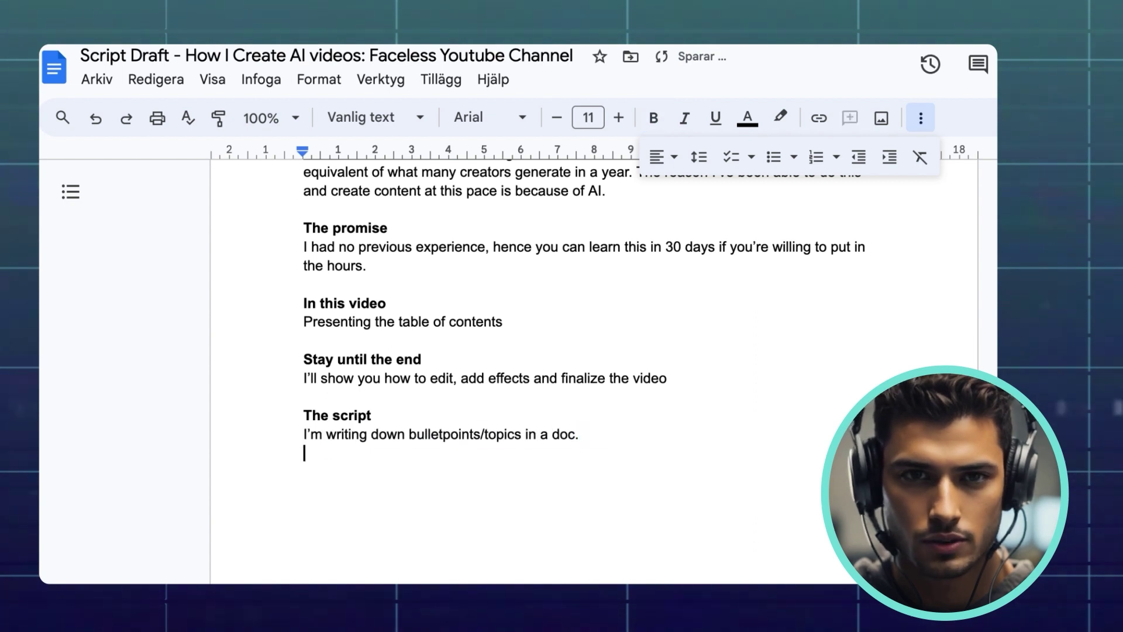
# - List the ChatGPT draft, Doc review and back-to-ChatGPT fill-out steps as separate lines
pyautogui.write('Generating Script draft through ChatGPT')
pyautogui.press('Return')
pyautogui.write('Work through the script in ')
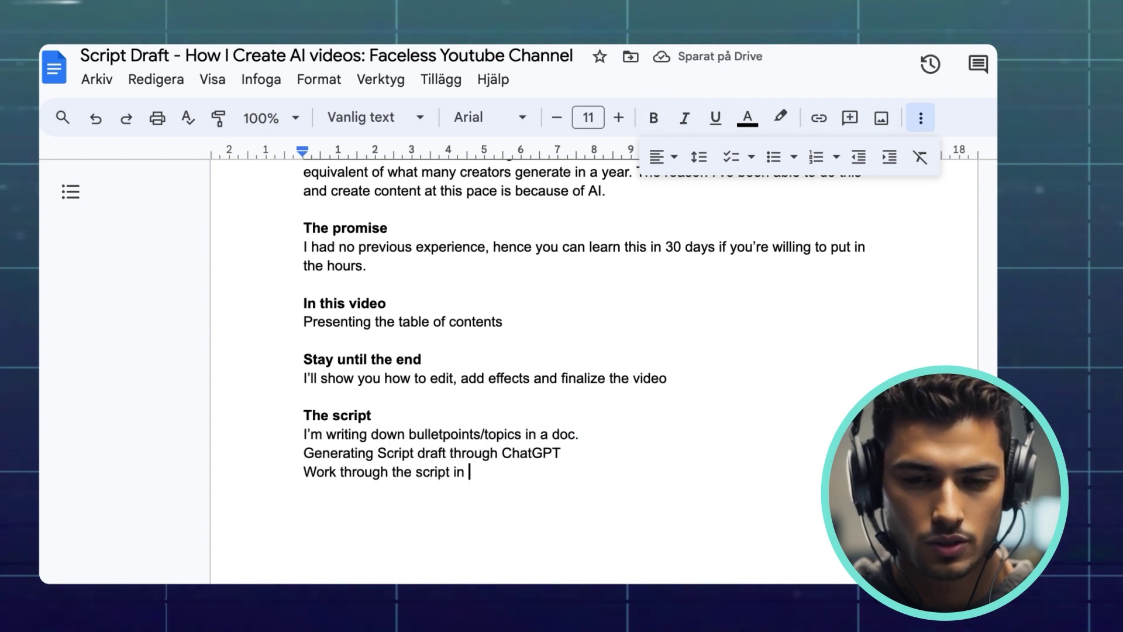
pyautogui.write('the Doc.')
pyautogui.press('Return')
pyautogui.write("Back to CHatGPT to fill out the script where it's needed.")
pyautogui.press('Return')
# - Add the length, tone and content check and final human-touch lines, then start the ChatGPT script request
pyautogui.write('Back to the doc. and ')
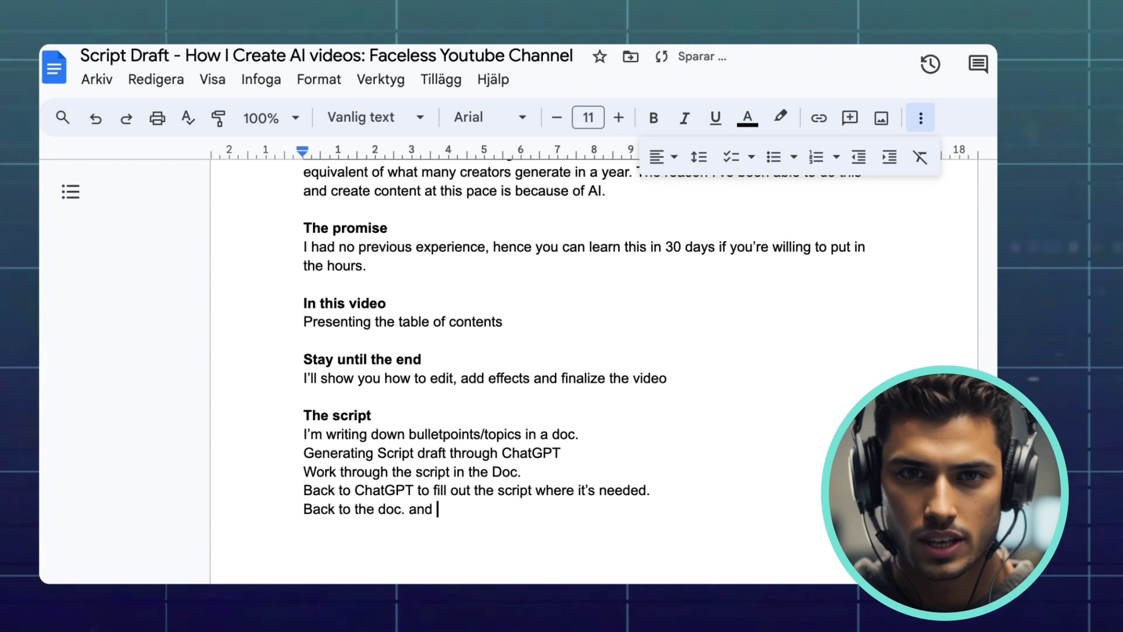
pyautogui.write('ma')
pyautogui.press('BackSpace')
pyautogui.write('make sure the script cone')
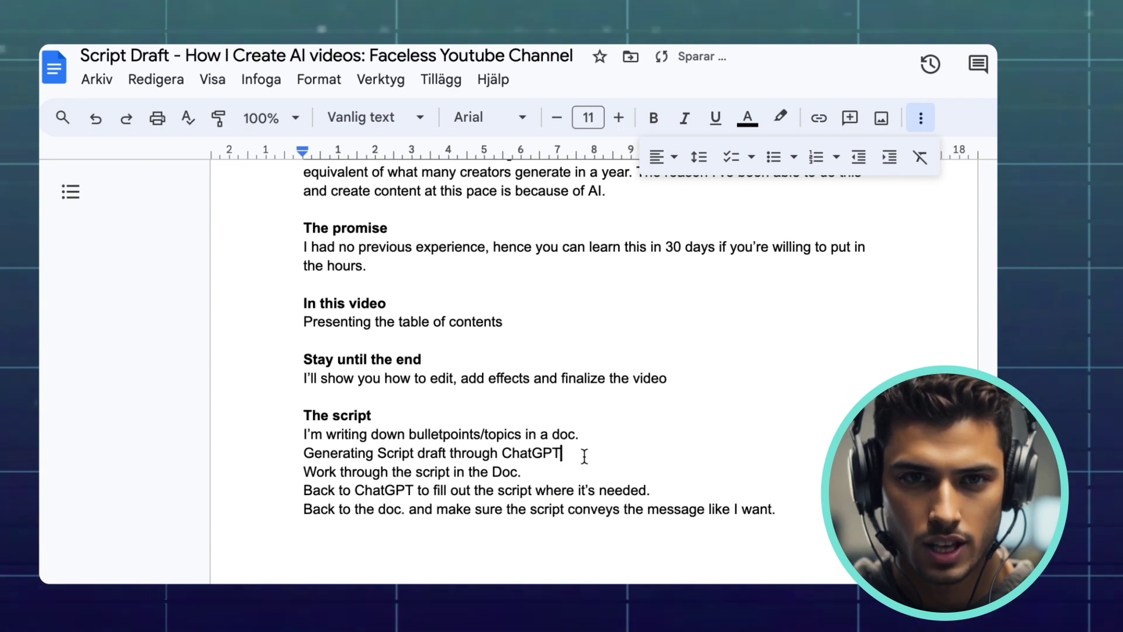
pyautogui.write('one last time and ma')
pyautogui.press('BackSpace')
pyautogui.press('BackSpace')
pyautogui.press('BackSpace')
pyautogui.press('BackSpace')
pyautogui.press('BackSpace')
pyautogui.press('BackSpace')
pyautogui.write('for the right length, tone and conte')
pyautogui.press('Return')
pyautogui.write('Read through, and finalizing with human touch.')
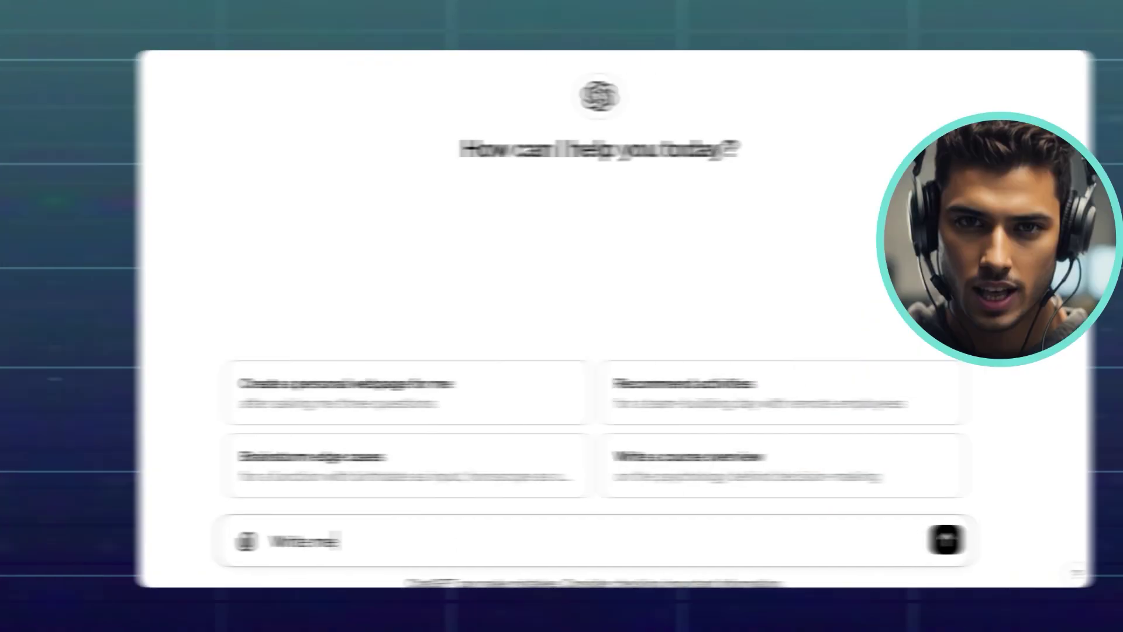
pyautogui.write('an engaging Script for a ')
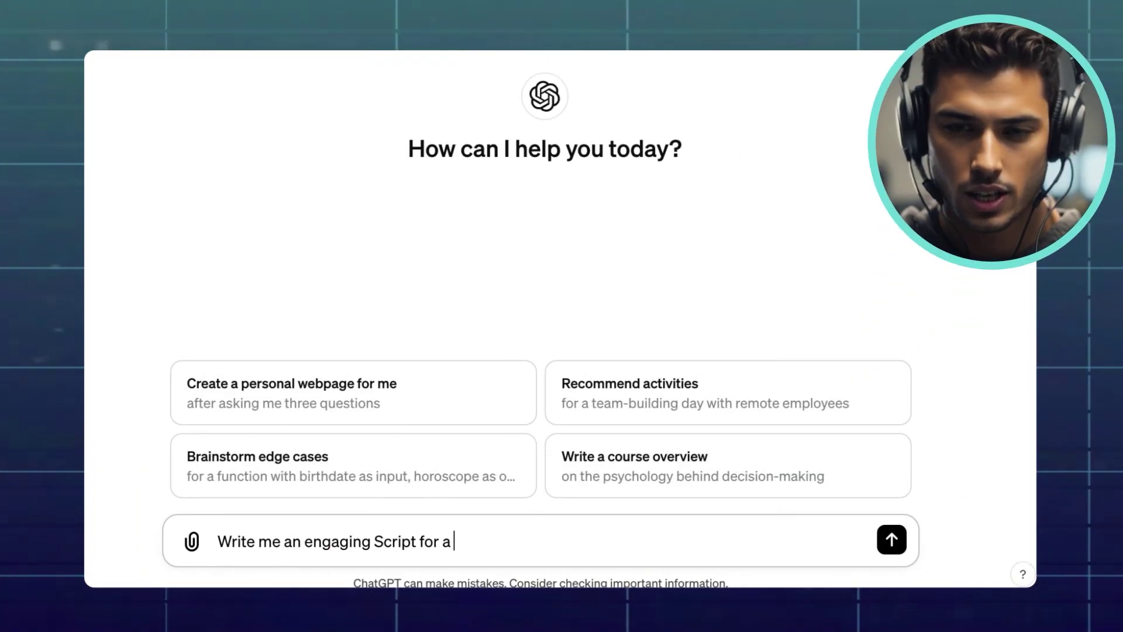
pyautogui.write('youtube video to my channel. The video is')
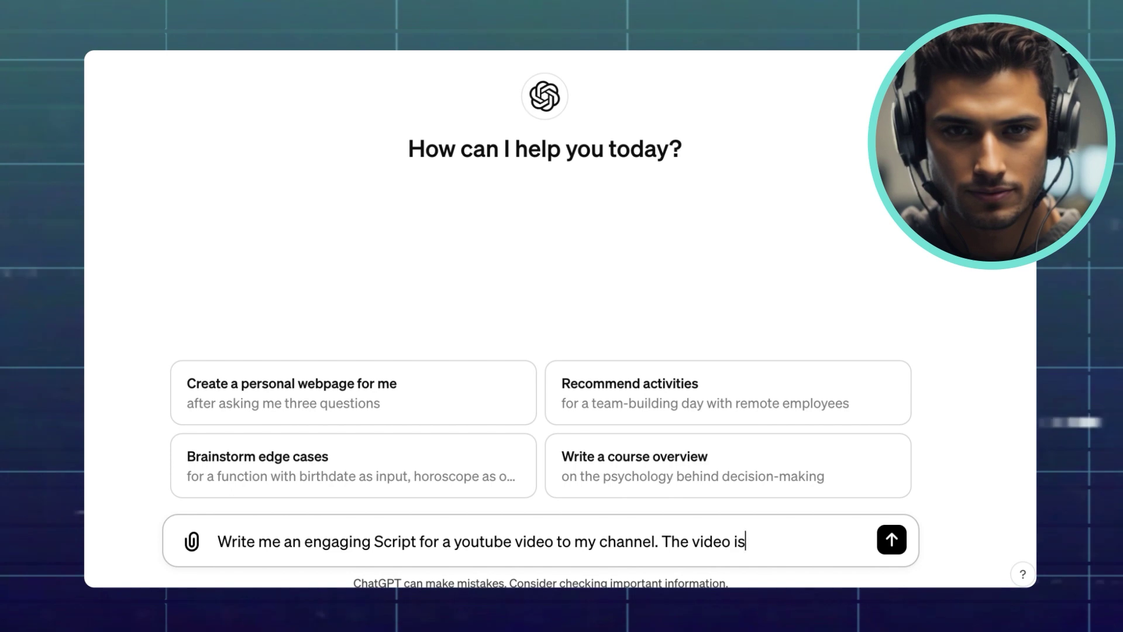
pyautogui.write(' supposed to hook the audience')
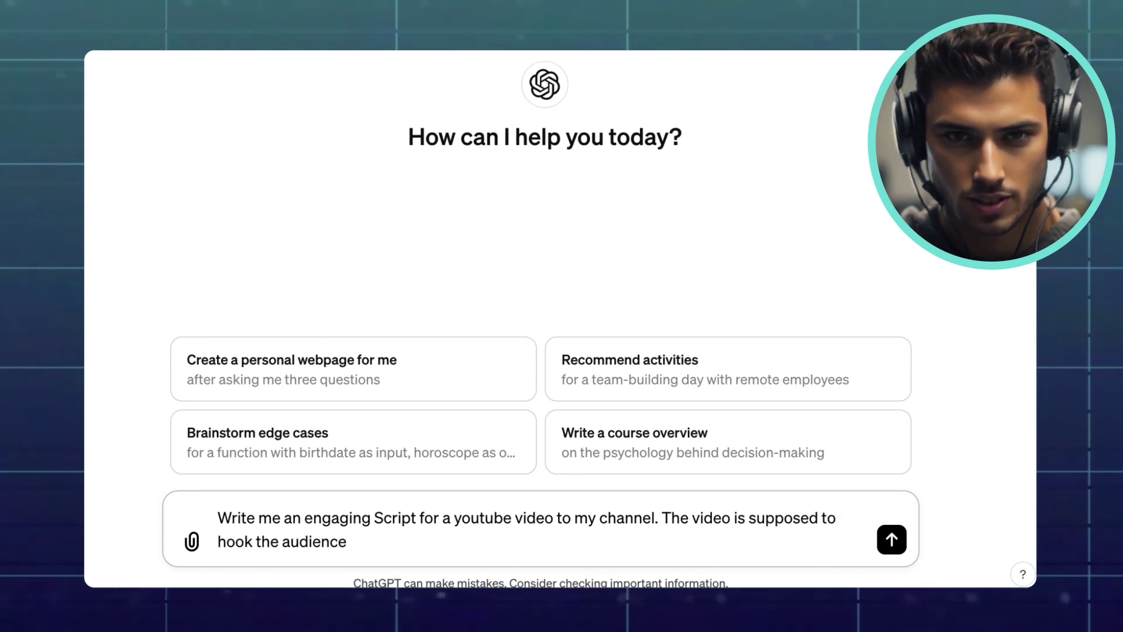
pyautogui.write(', deliver deliver a promise')
# - Reword the prompt to give a promise to the audience and make them stick around until the end
pyautogui.click(350, 541)
pyautogui.write('deliver a promise')
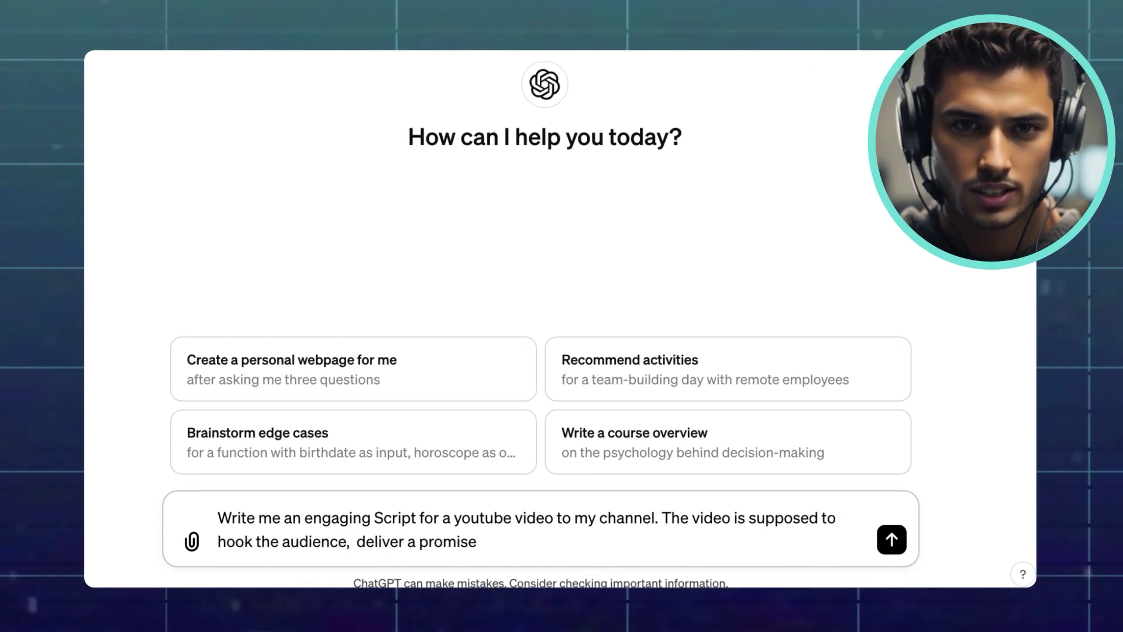
pyautogui.write(' credeability to')
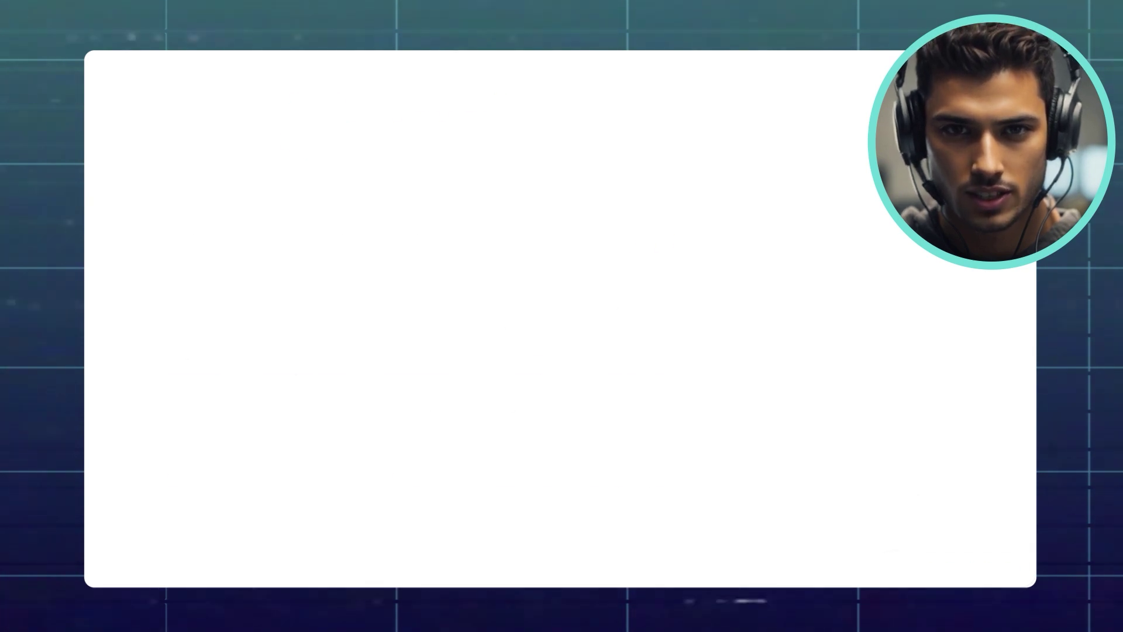
pyautogui.moveTo(614, 541); pyautogui.dragTo(494, 542)
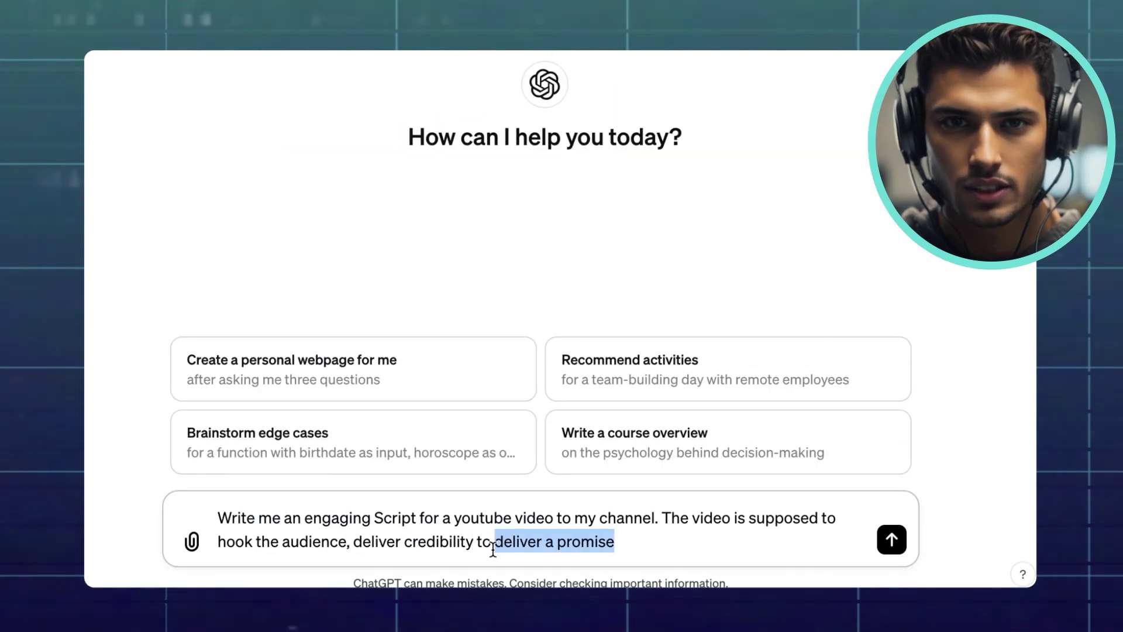
pyautogui.press('BackSpace')
pyautogui.press('BackSpace')
pyautogui.press('BackSpace')
pyautogui.press('BackSpace')
pyautogui.write('about')
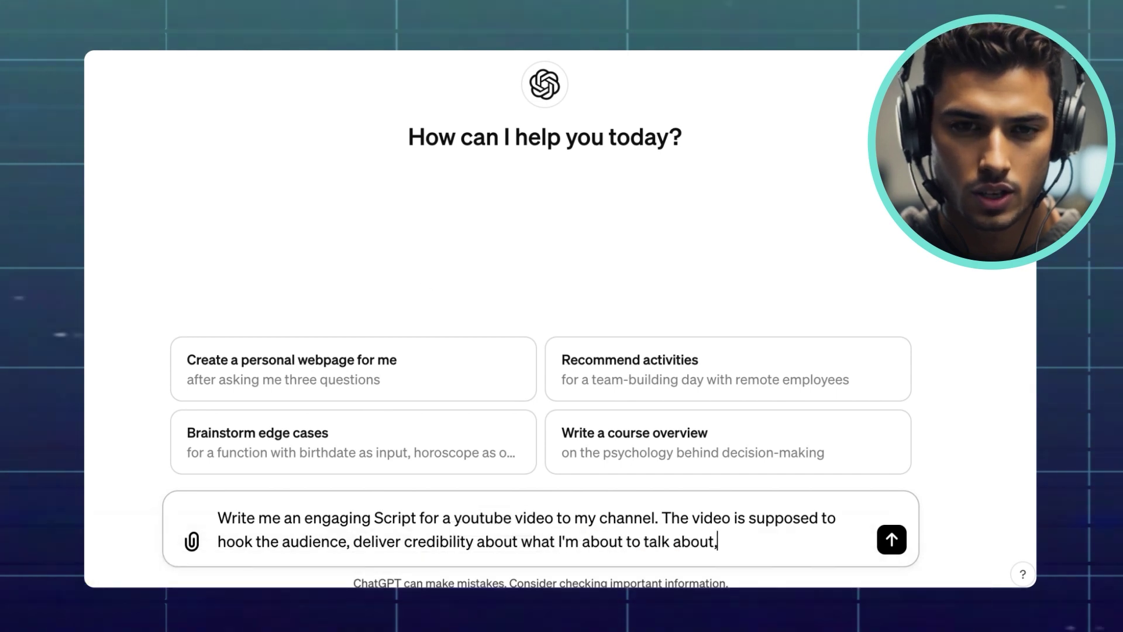
pyautogui.write('deliver a promise')
pyautogui.doubleClick(752, 541)
pyautogui.write('give aa promise')
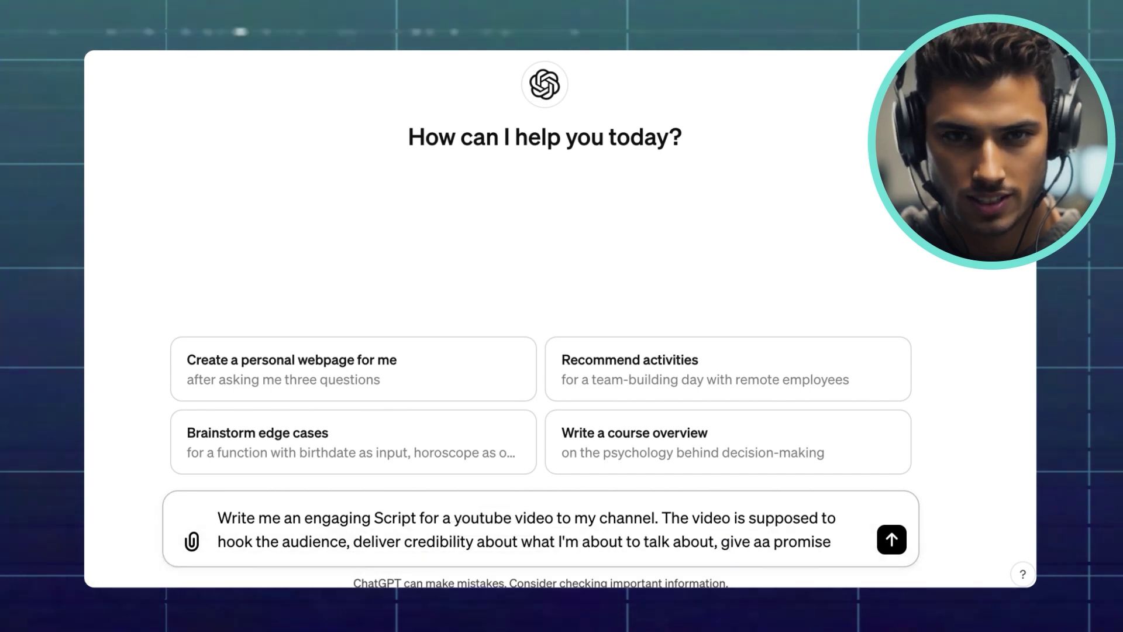
pyautogui.press('End')
pyautogui.write('to my audi')
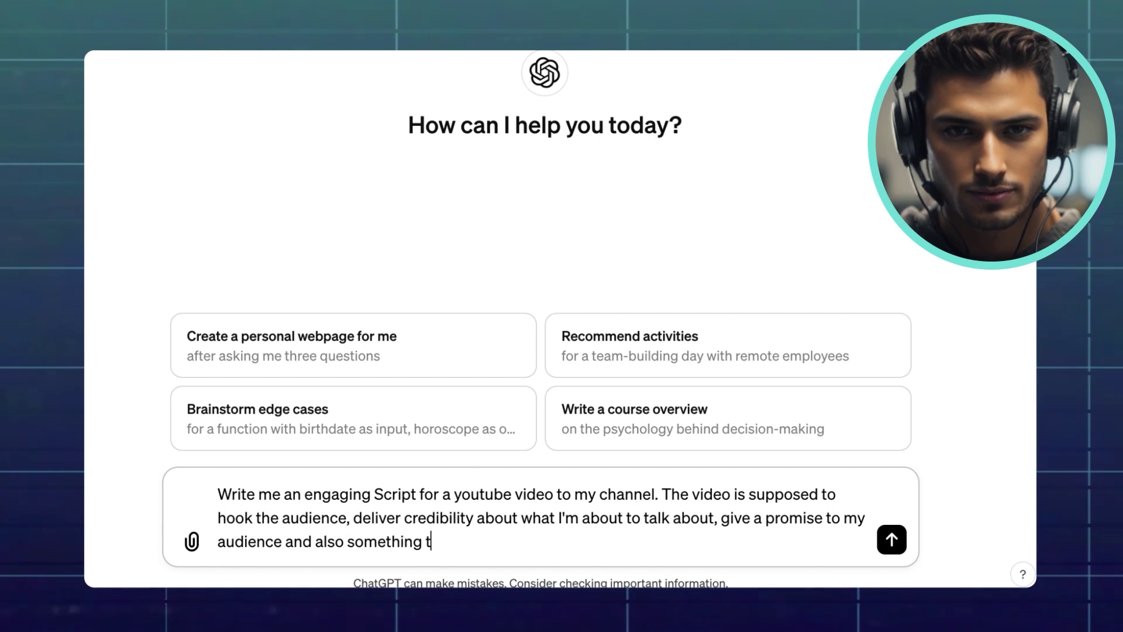
pyautogui.write('ence and also something that will make them stick around until the end.')
# - Add a paragraph asking for a casual, yet not too casual, tone for the target audience
pyautogui.hotkey('shift', 'Return')
pyautogui.write('All through the')
pyautogui.click(240, 541)
pyautogui.click(343, 541)
pyautogui.write('script, I want it to')
pyautogui.hotkey('shift', 'Home')
pyautogui.write('Write ')
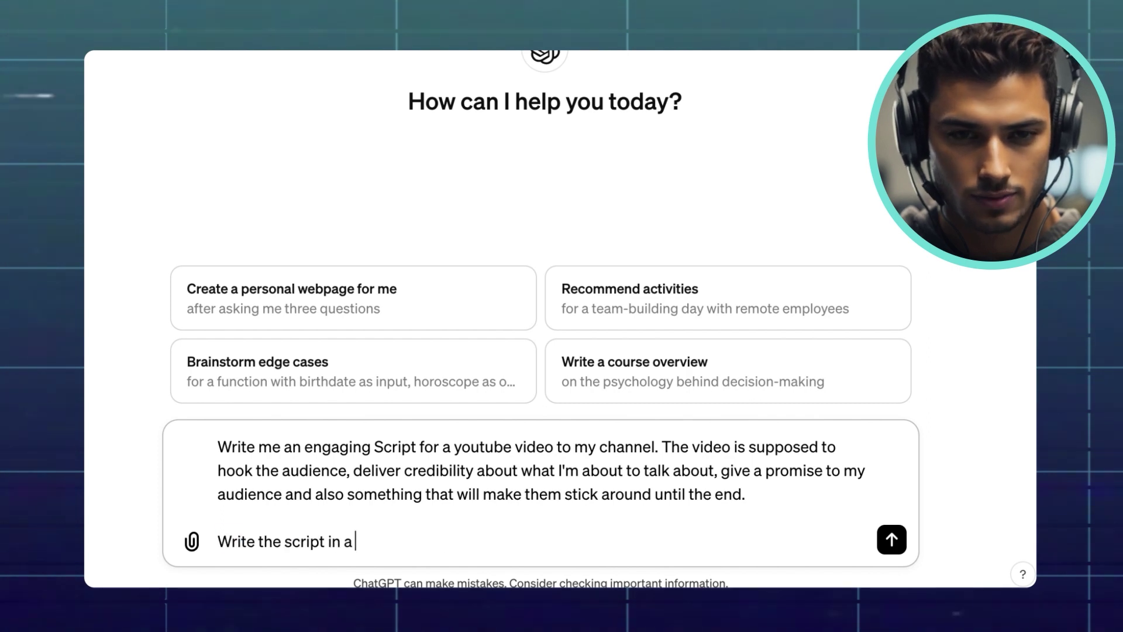
pyautogui.write('the script in a casual, yet not to casual')
pyautogui.write(", tone. You're sp")
pyautogui.write('eaking to an audience of 18-25 year old male entrepreneurs.')
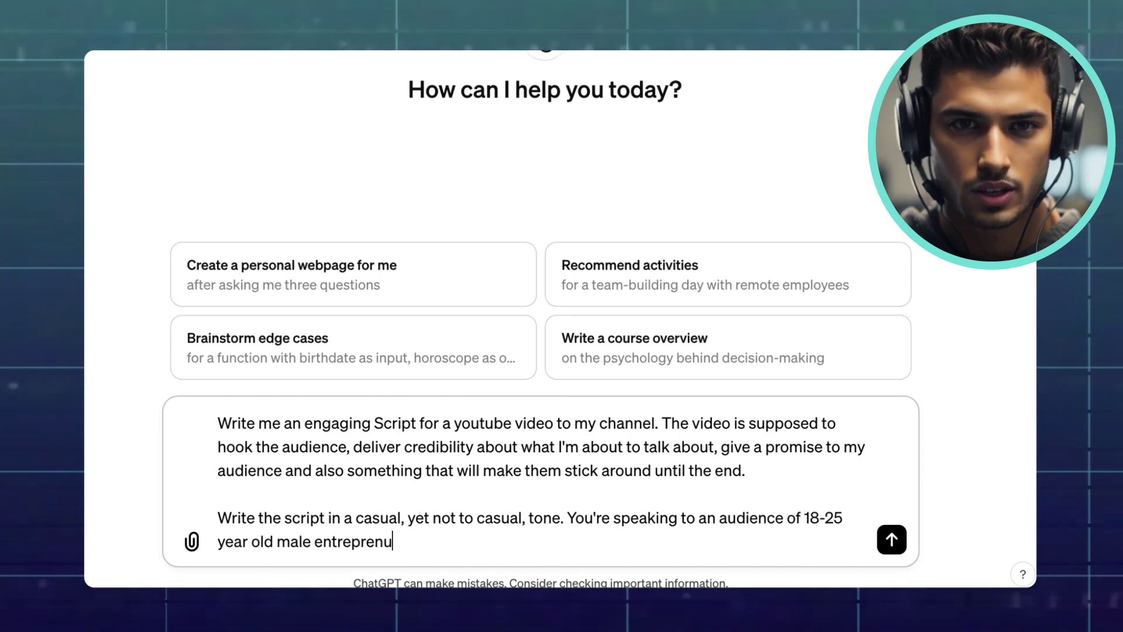
# - Open the prompt with a YouTube professional scriptwriter role, then paste the draft under 'This is my rough draft:'
pyautogui.click(218, 422)
pyautogui.write("Act as if you're a Youtube profi")
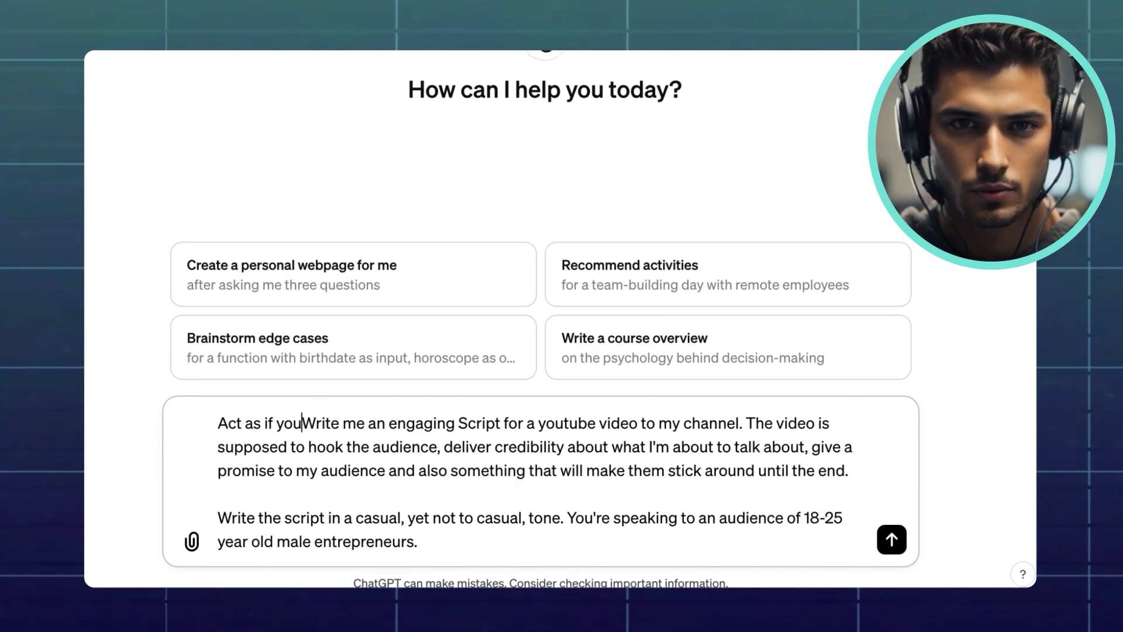
pyautogui.write('essional script writer and w')
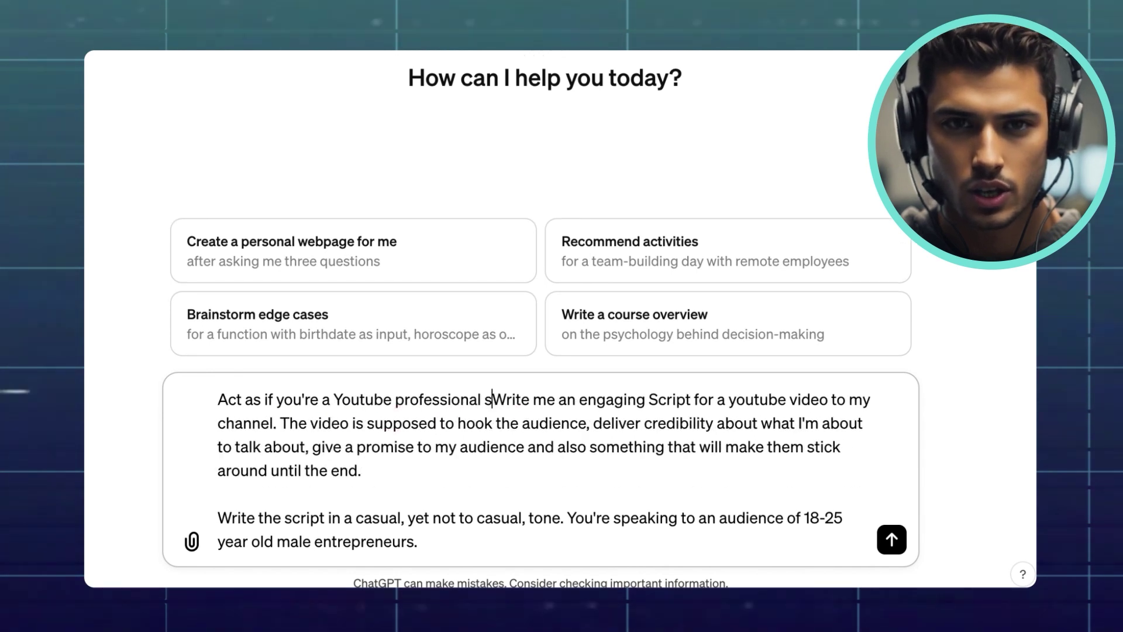
pyautogui.press('Delete')
pyautogui.click(431, 537)
pyautogui.press('Return')
pyautogui.press('Return')
pyautogui.write('This is my rough')
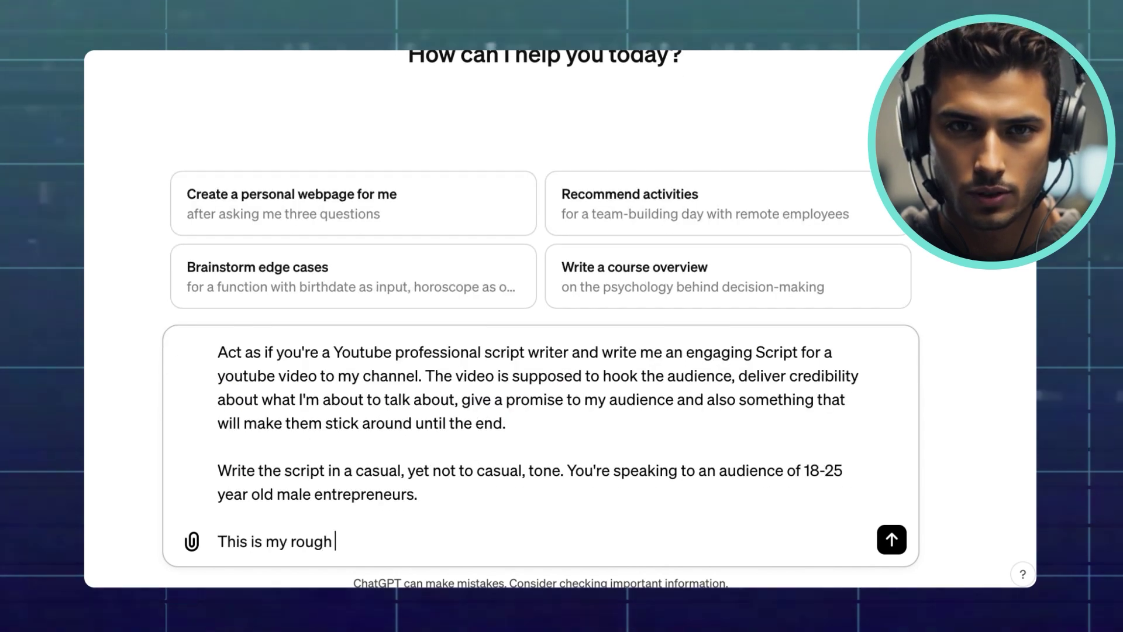
pyautogui.write(' draft:')
pyautogui.press('Return')
pyautogui.press('Return')
pyautogui.hotkey('ctrl', 'v')
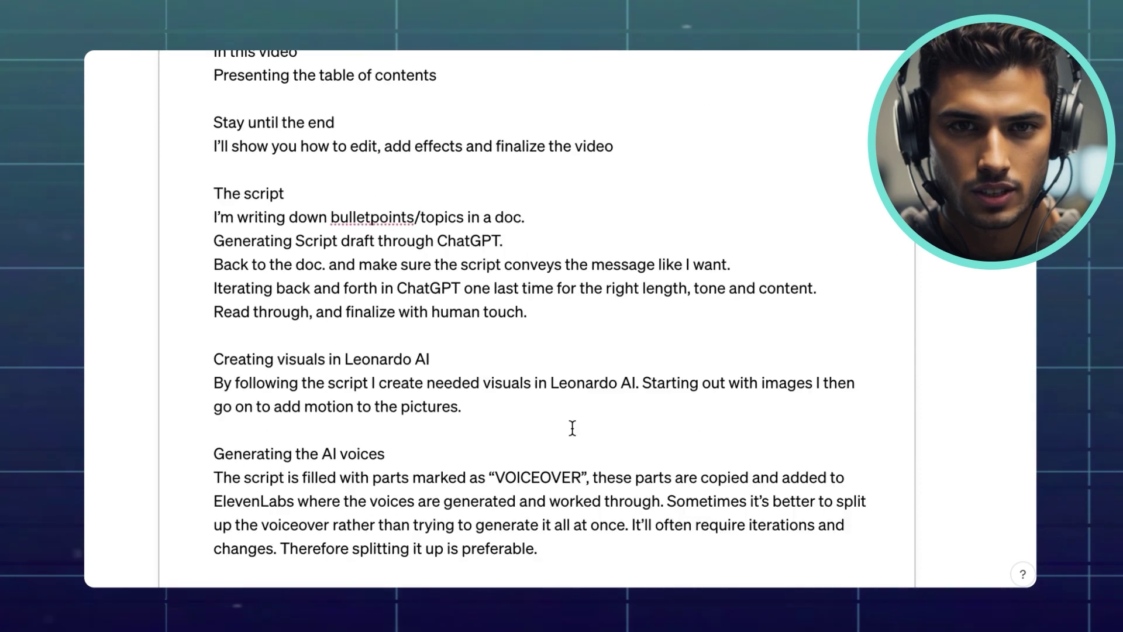
# - Send the scriptwriter prompt and rough draft to ChatGPT
pyautogui.press('Return')
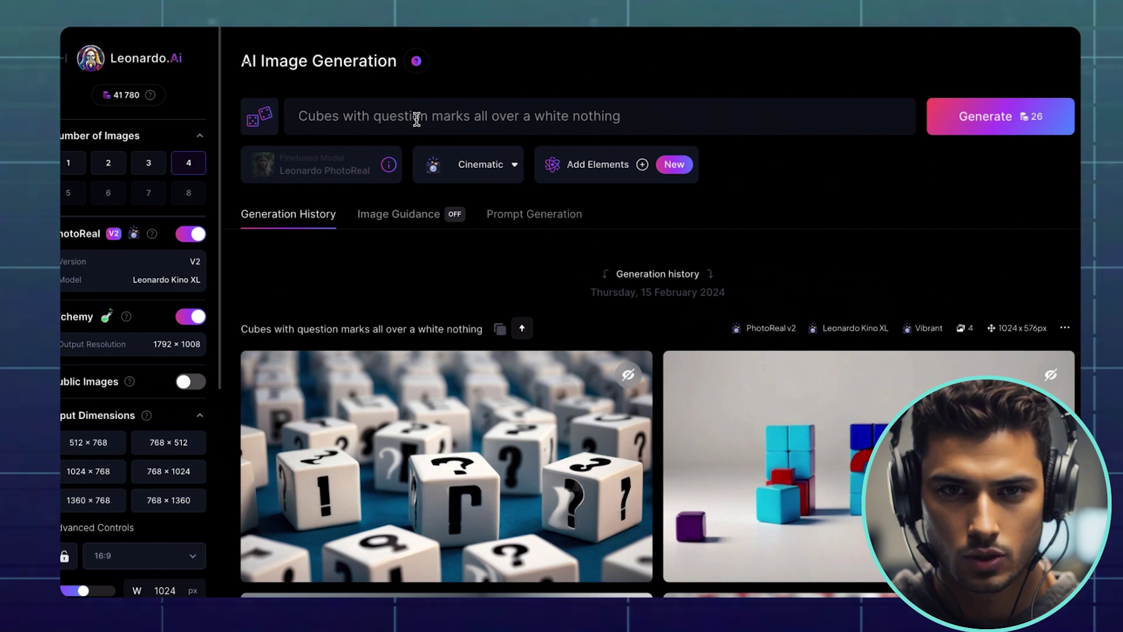
# - Generate images for '27 year old entrepreneur sitting in his office, working late, producing a YouTube video'
pyautogui.tripleClick(417, 119)
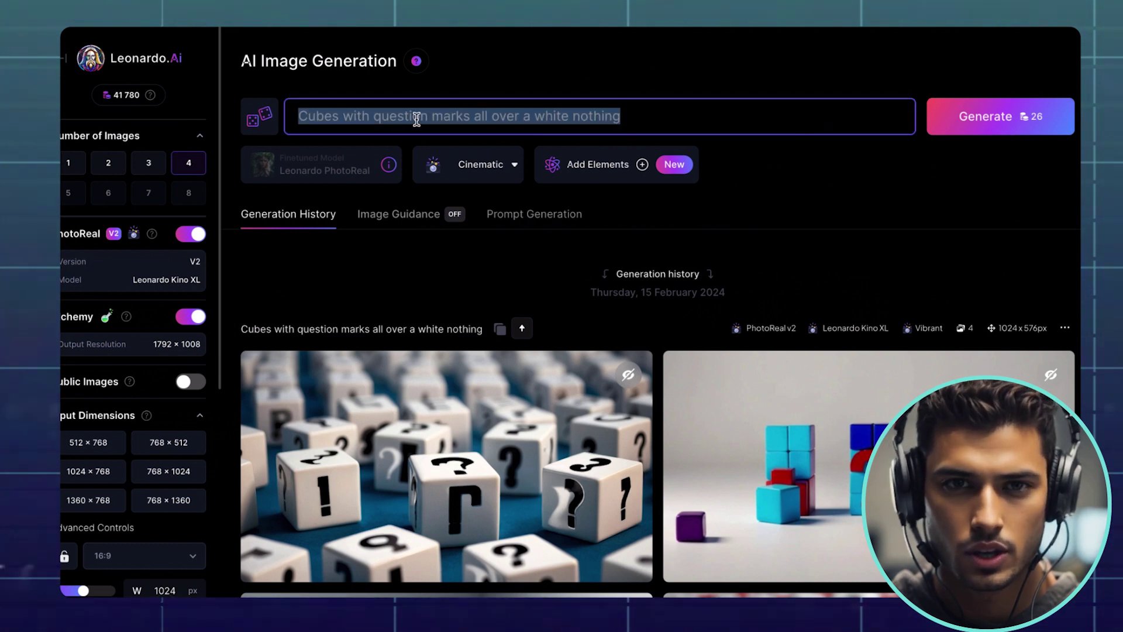
pyautogui.press('BackSpace')
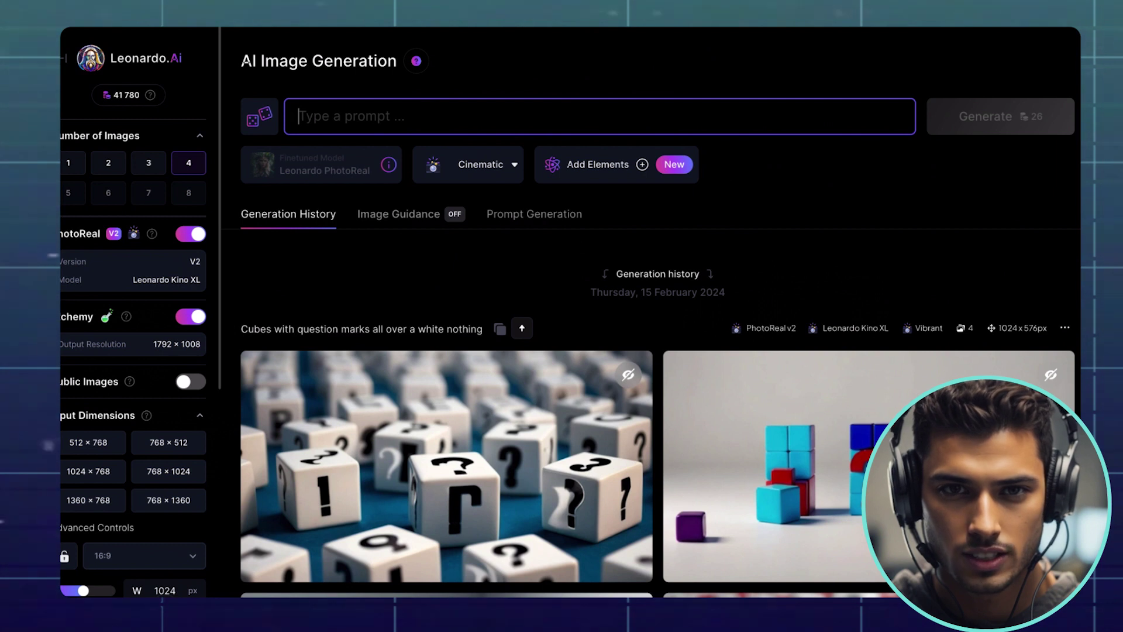
pyautogui.write('A guy')
pyautogui.press('BackSpace')
pyautogui.press('BackSpace')
pyautogui.press('BackSpace')
pyautogui.write('27 year old entrepreneur sitting in his ')
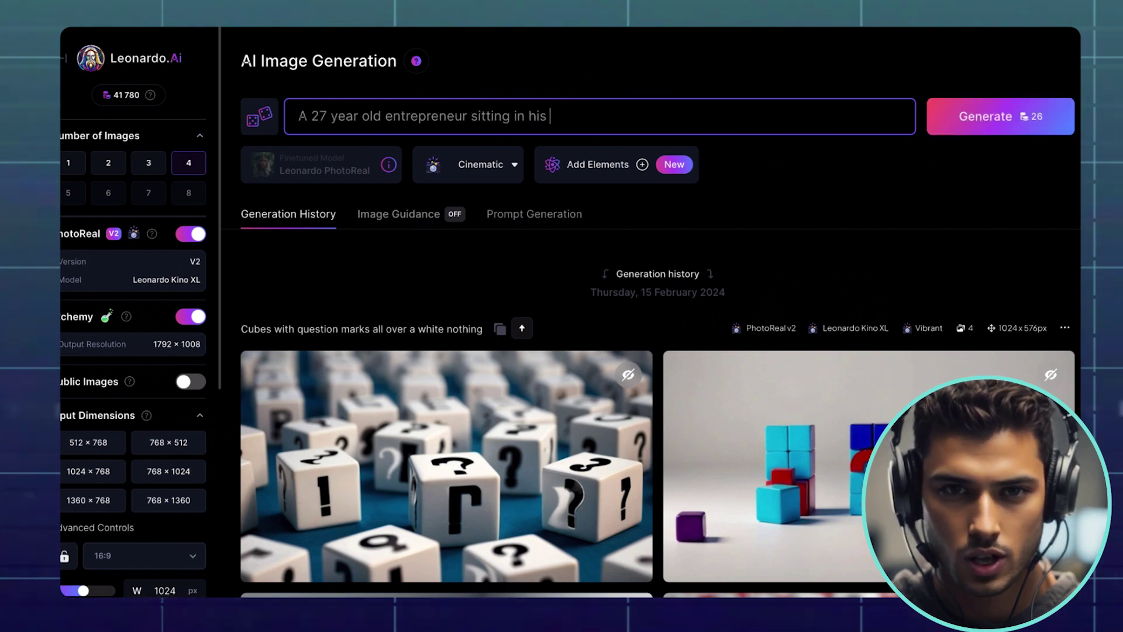
pyautogui.write('office, working late, producing a Youtube')
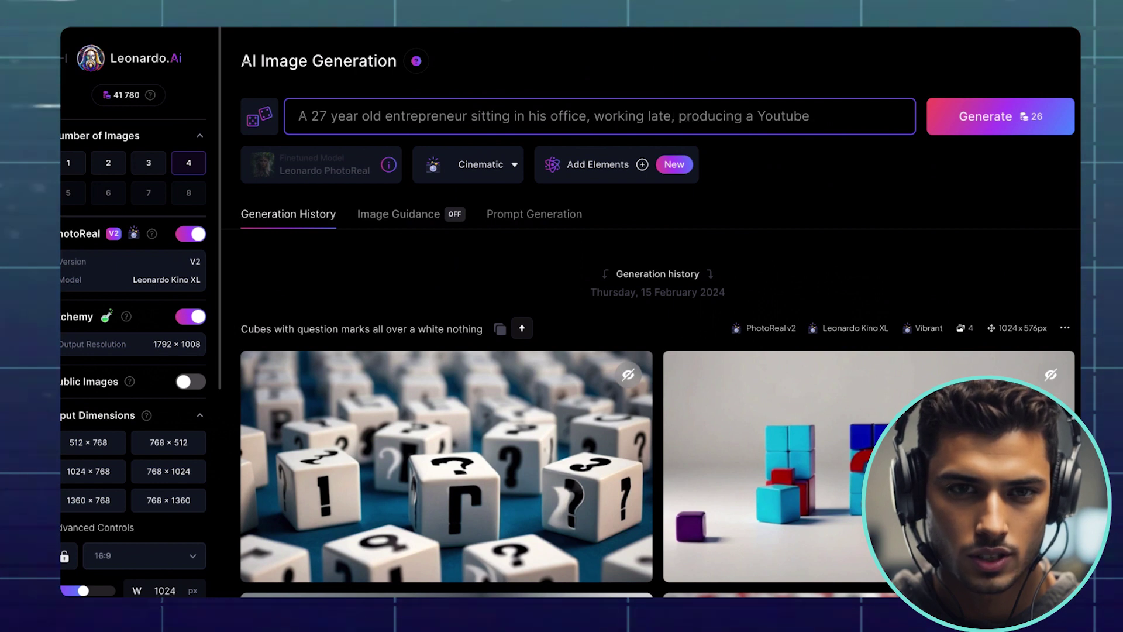
pyautogui.write('-video for his channel. His headp')
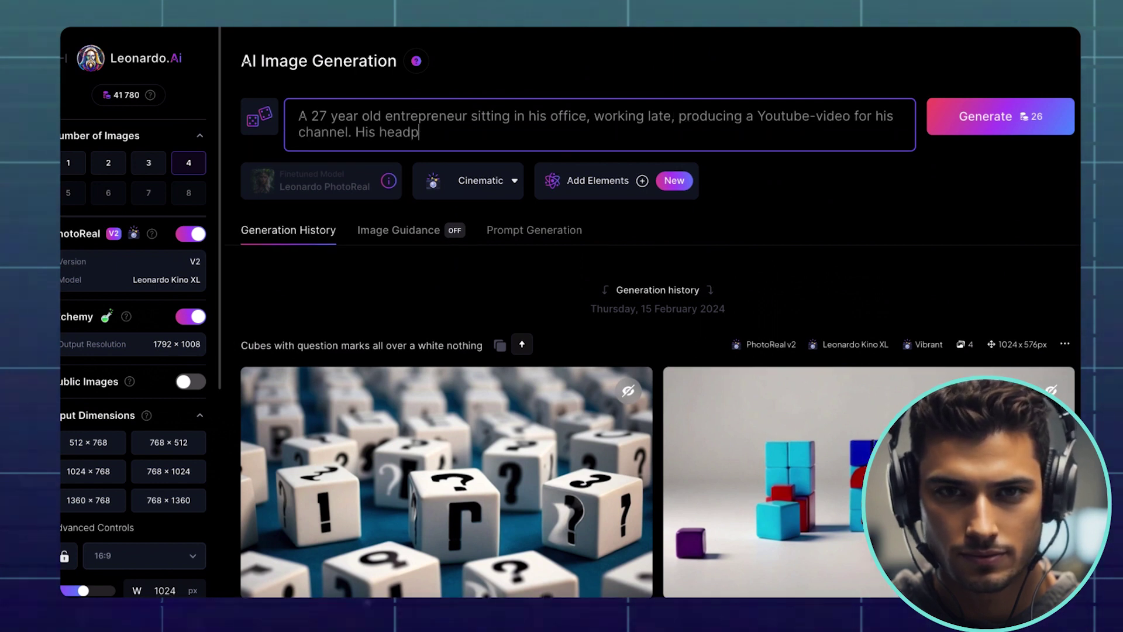
pyautogui.write('hones are on.')
pyautogui.click(988, 117)
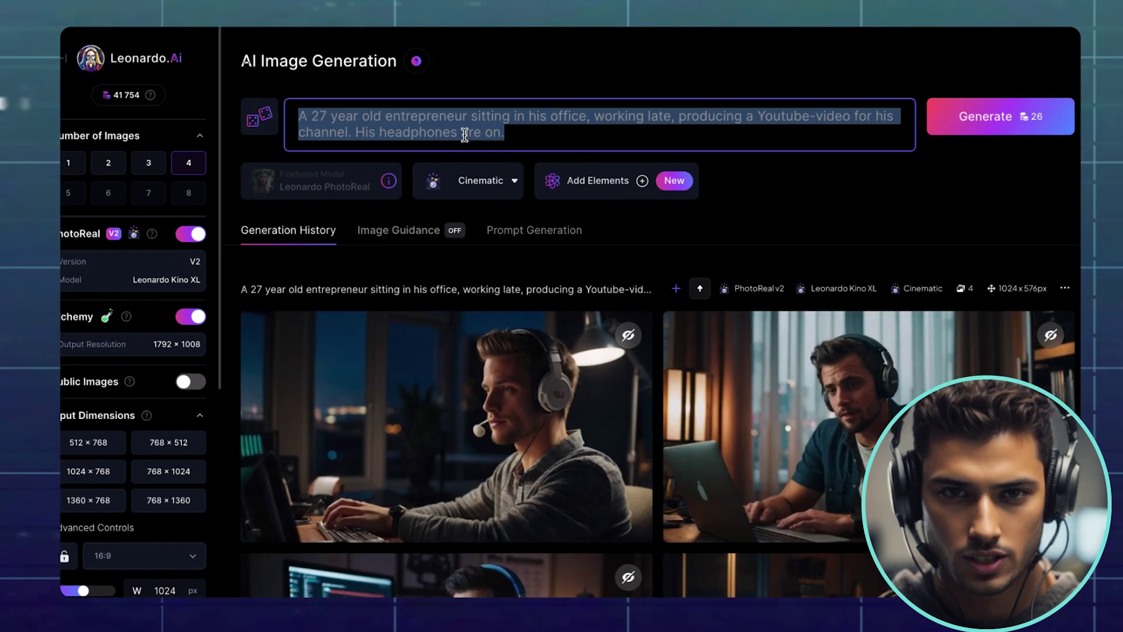
pyautogui.click(535, 231)
# - Ideate four prompts from the pasted entrepreneur prompt and set the output size to 1360×768
pyautogui.click(351, 397)
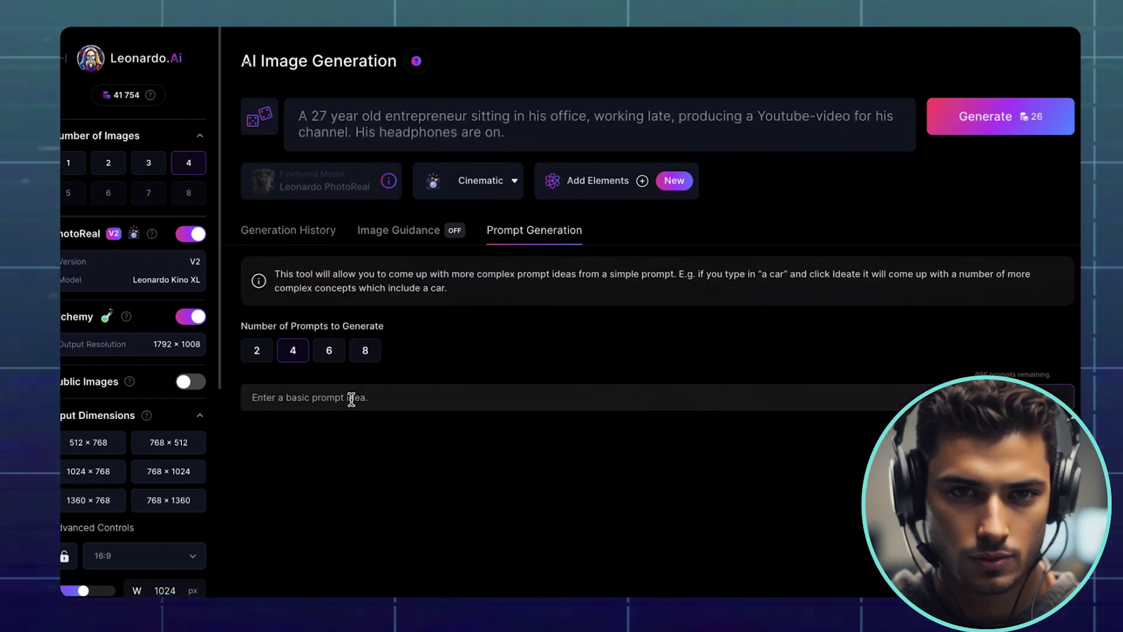
pyautogui.write('A 27 year old entrepreneur sitting in his office, working late, producing a Youtube-video for his channel. His headphones are on.')
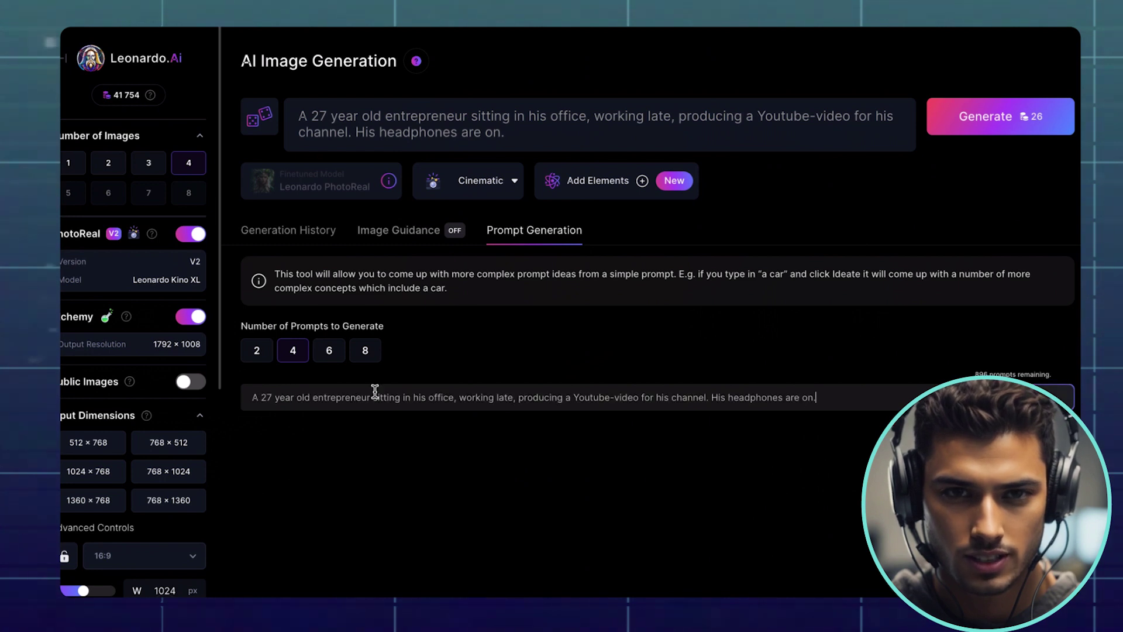
pyautogui.press('Return')
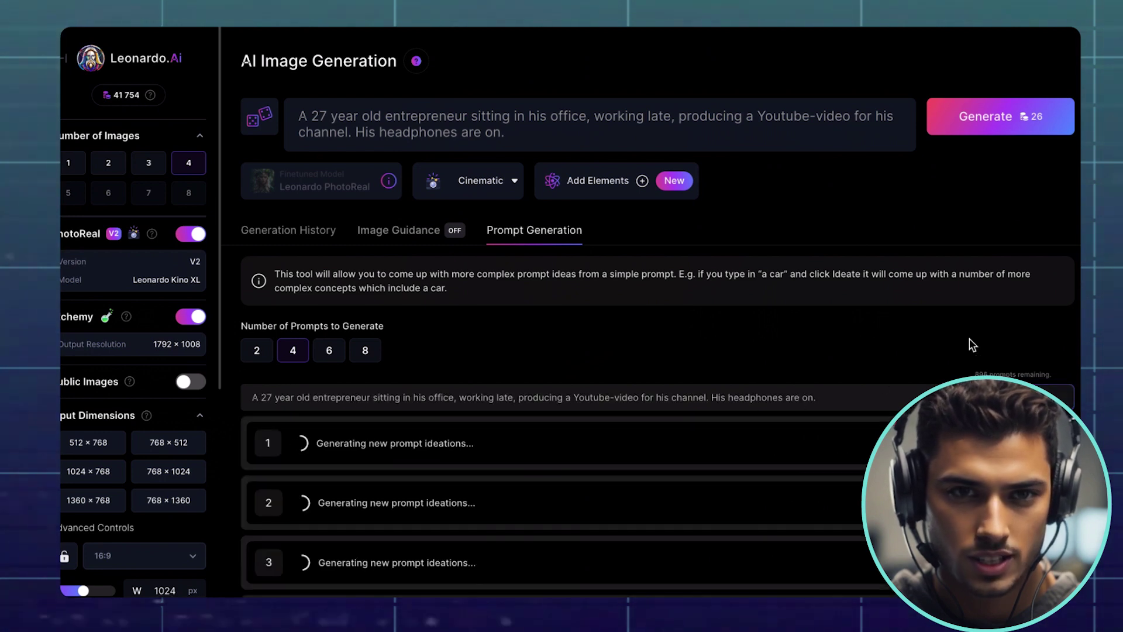
pyautogui.scroll(-1, 970, 338)
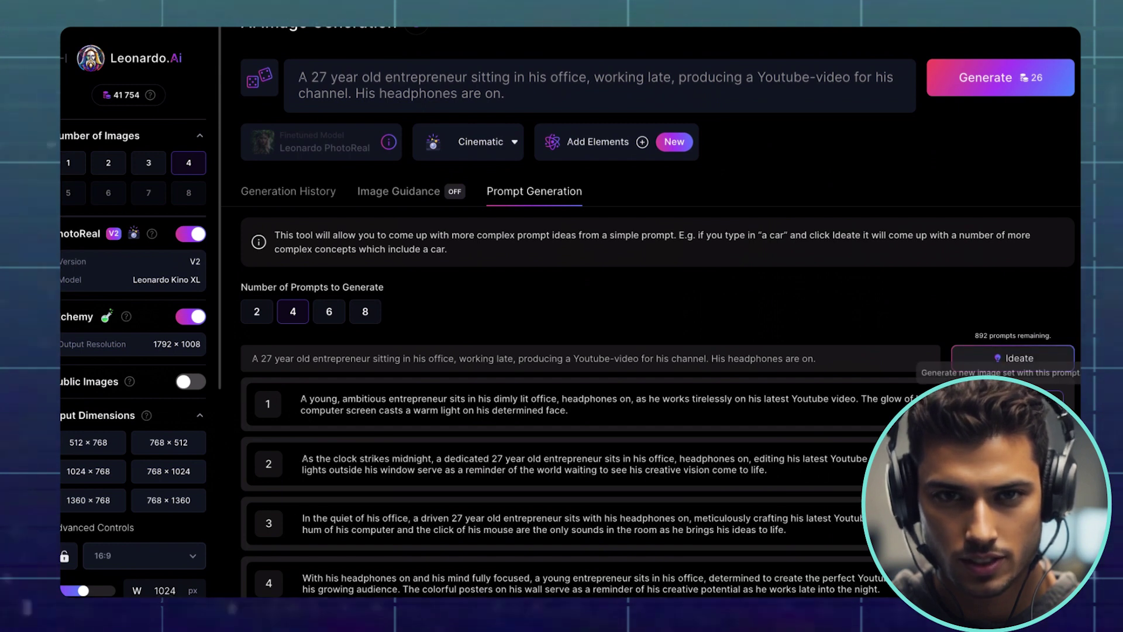
pyautogui.click(98, 505)
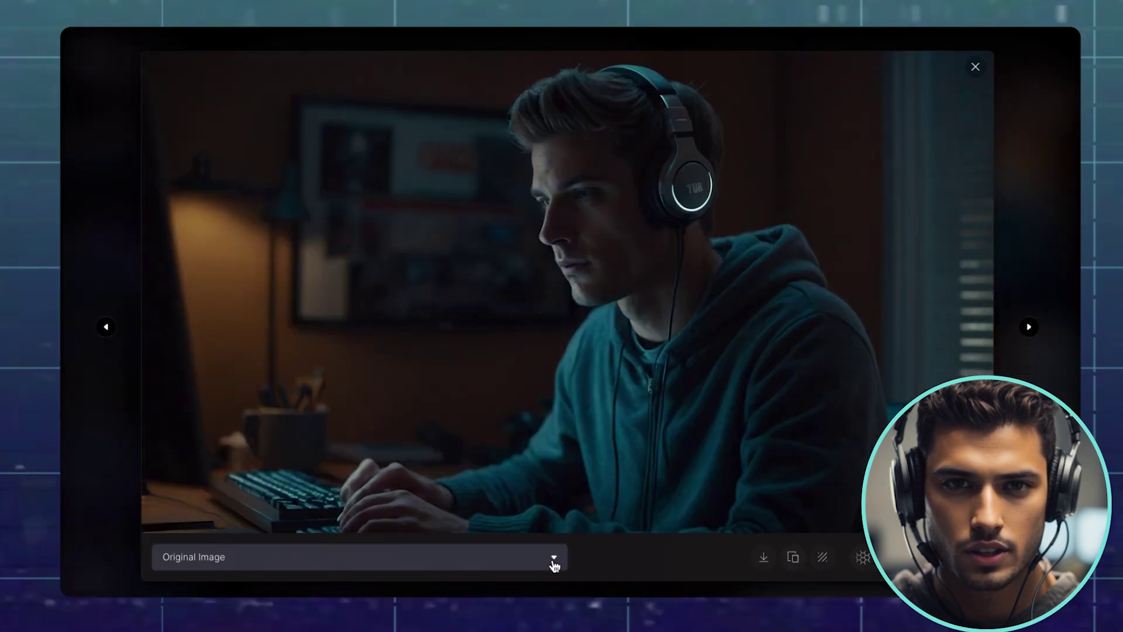
# - View the Alchemy Upscaler - Low Normal version of the image
pyautogui.click(554, 559)
pyautogui.click(522, 534)
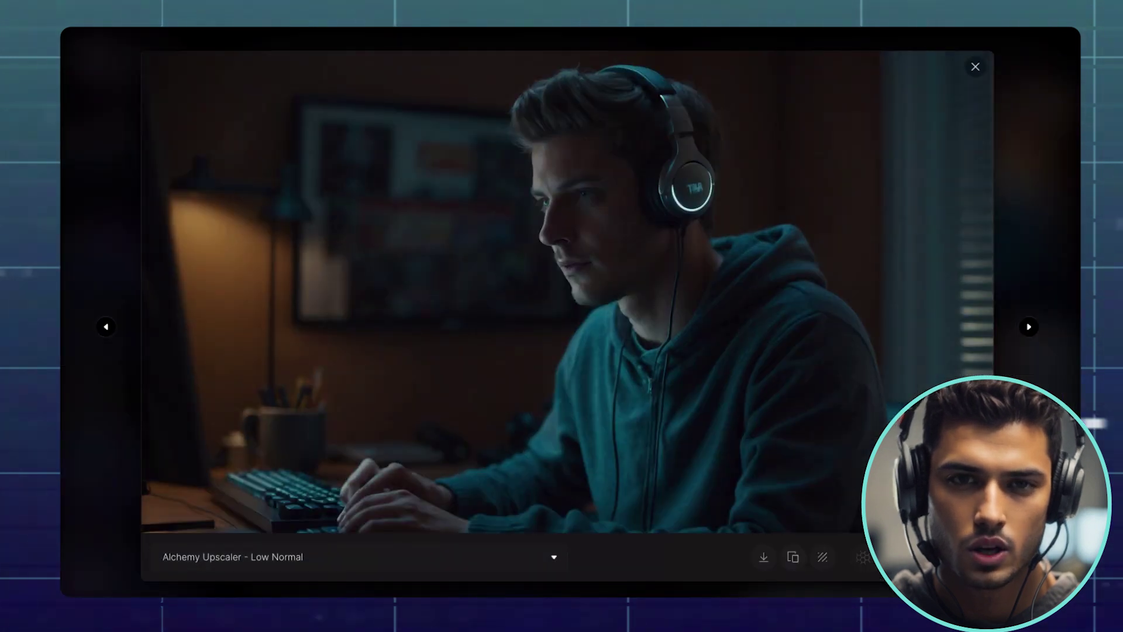
pyautogui.click(975, 67)
# - Generate private motion videos from the hoodie image and the fourth image at strengths 3 and 1
pyautogui.scroll(-2, 838, 462)
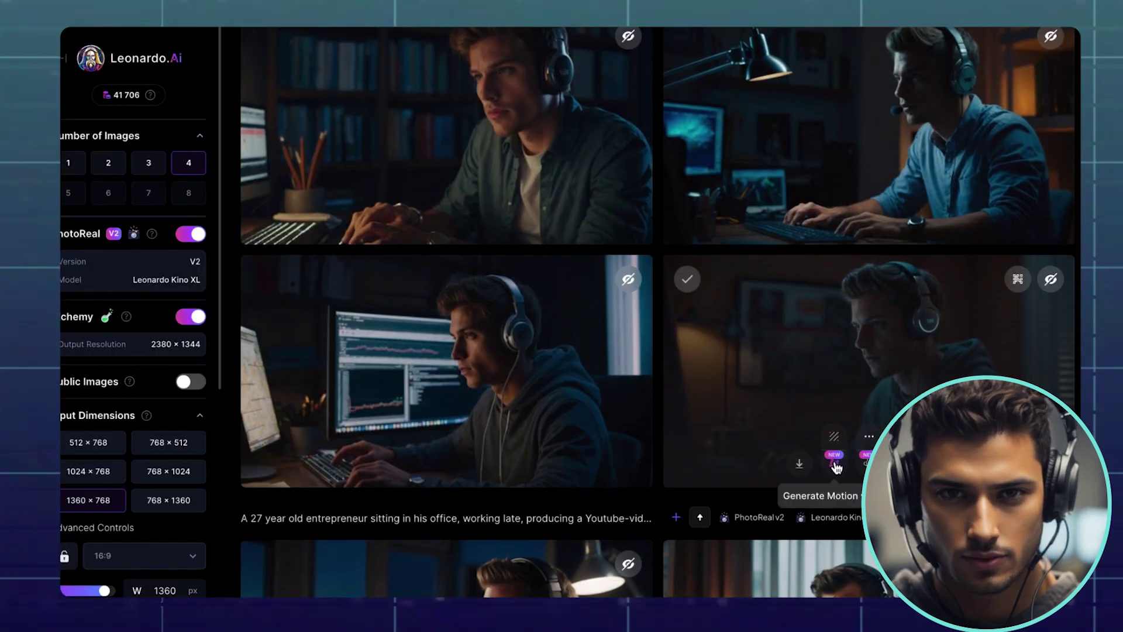
pyautogui.click(838, 466)
pyautogui.click(617, 462)
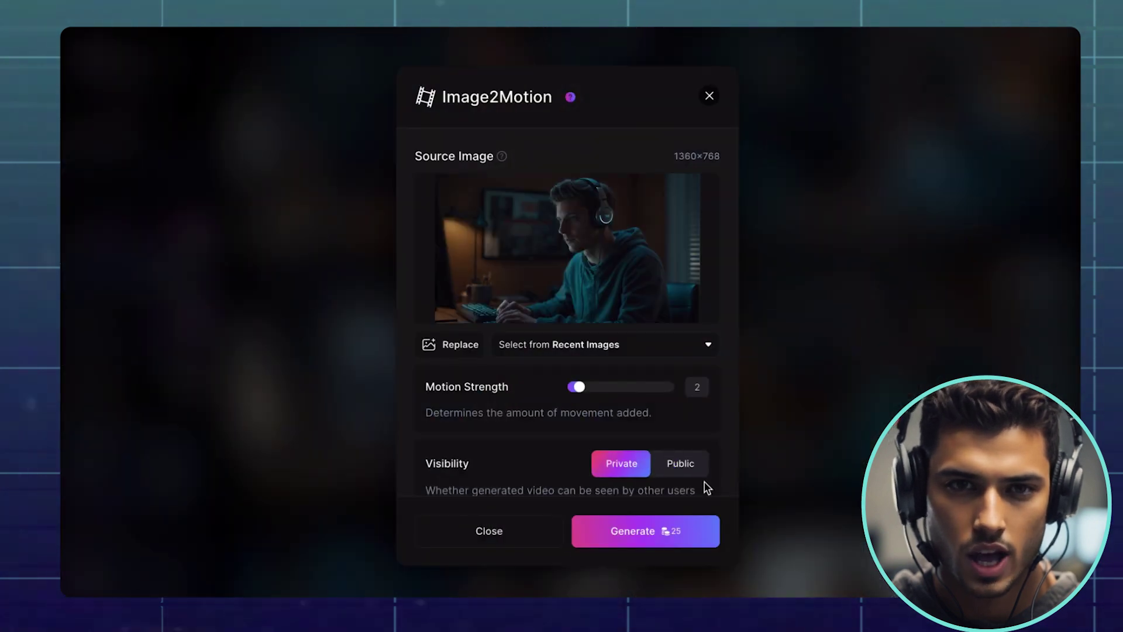
pyautogui.click(644, 531)
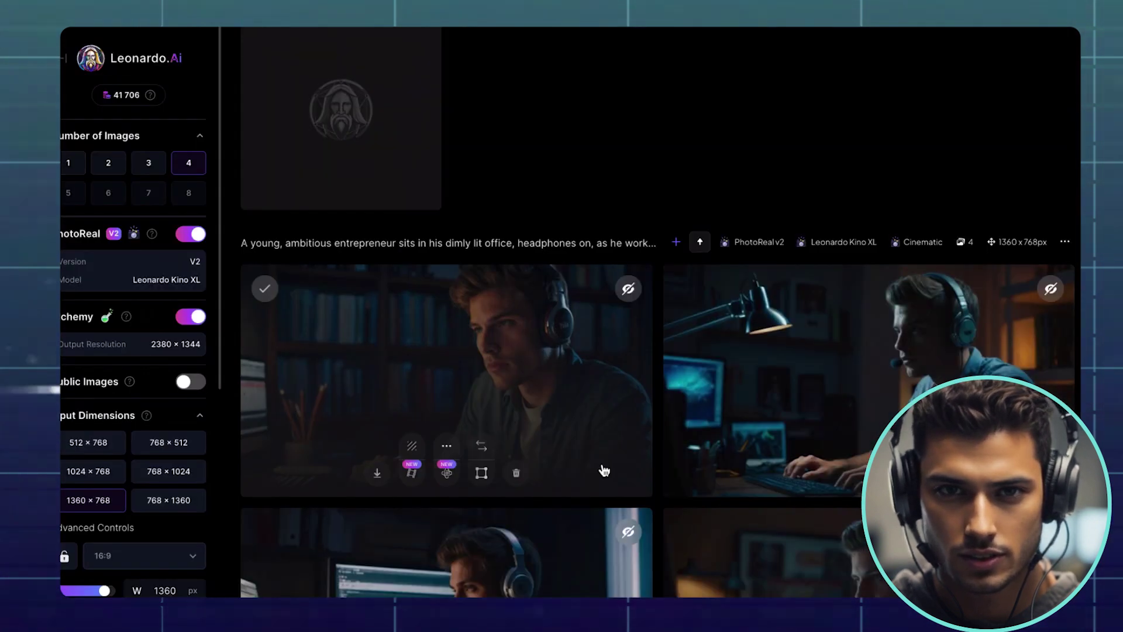
pyautogui.scroll(-8, 602, 466)
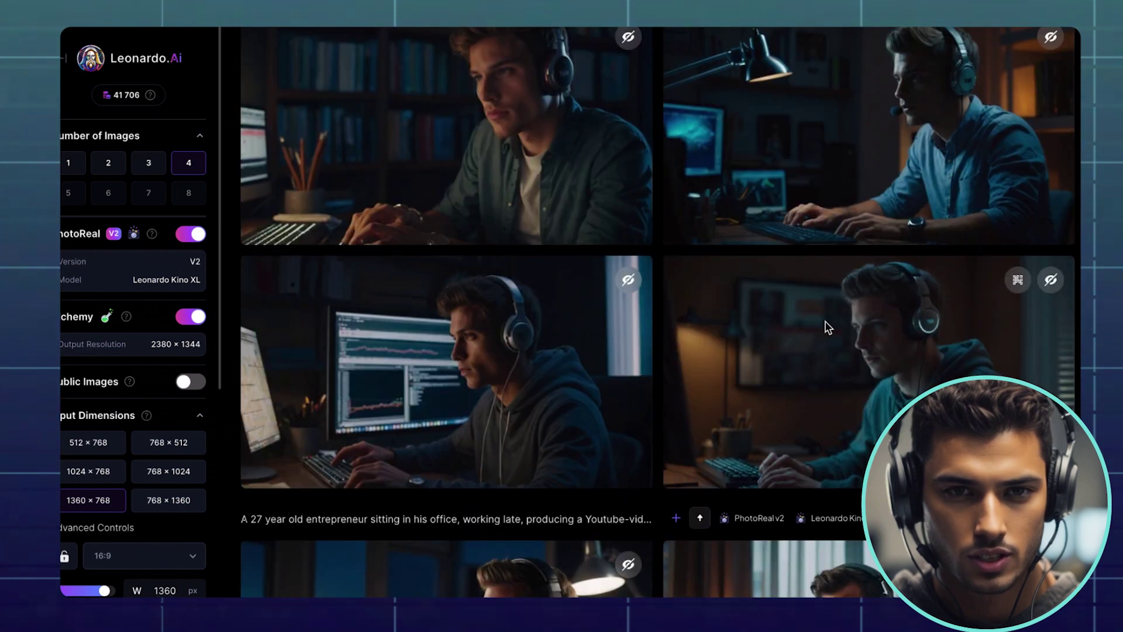
pyautogui.scroll(1, 828, 459)
pyautogui.click(836, 507)
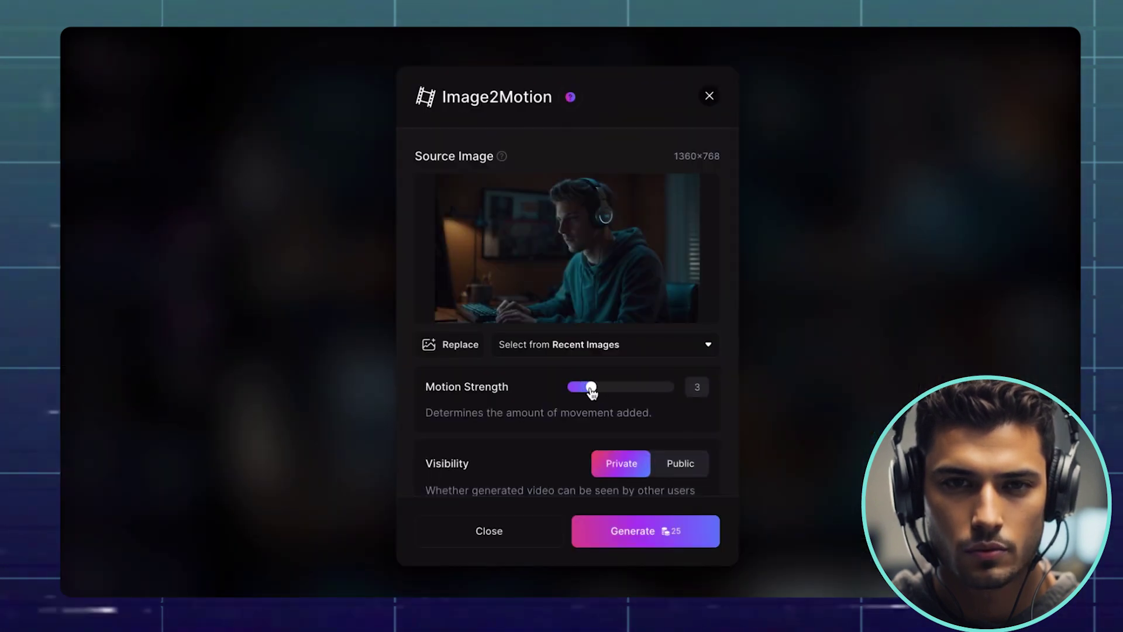
pyautogui.click(648, 535)
pyautogui.scroll(-6, 649, 537)
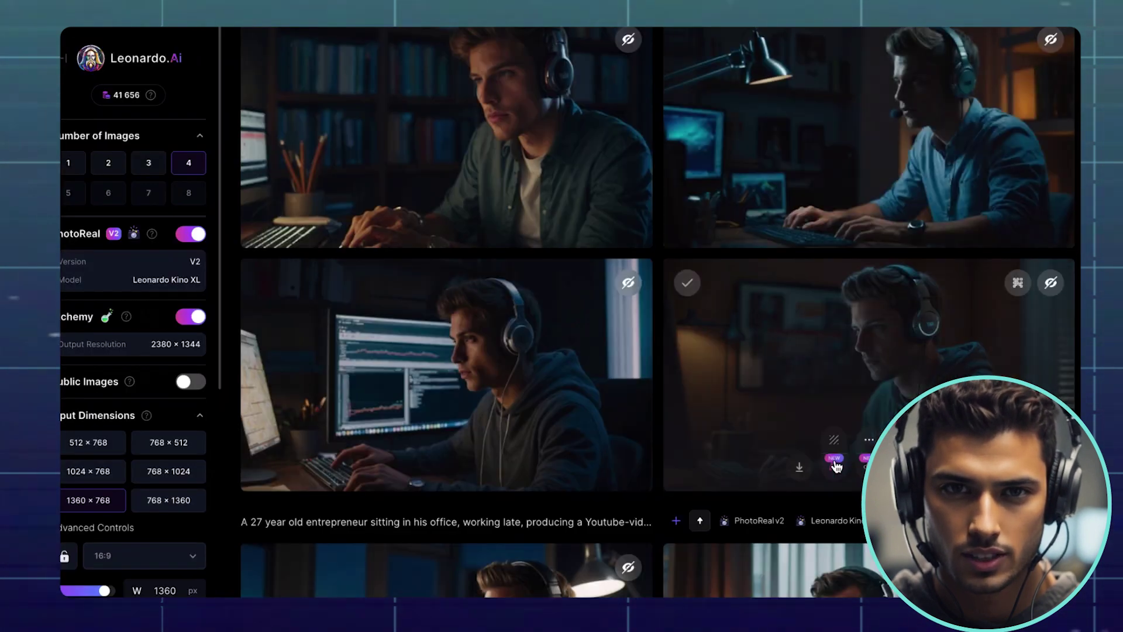
pyautogui.scroll(1, 836, 465)
pyautogui.click(836, 507)
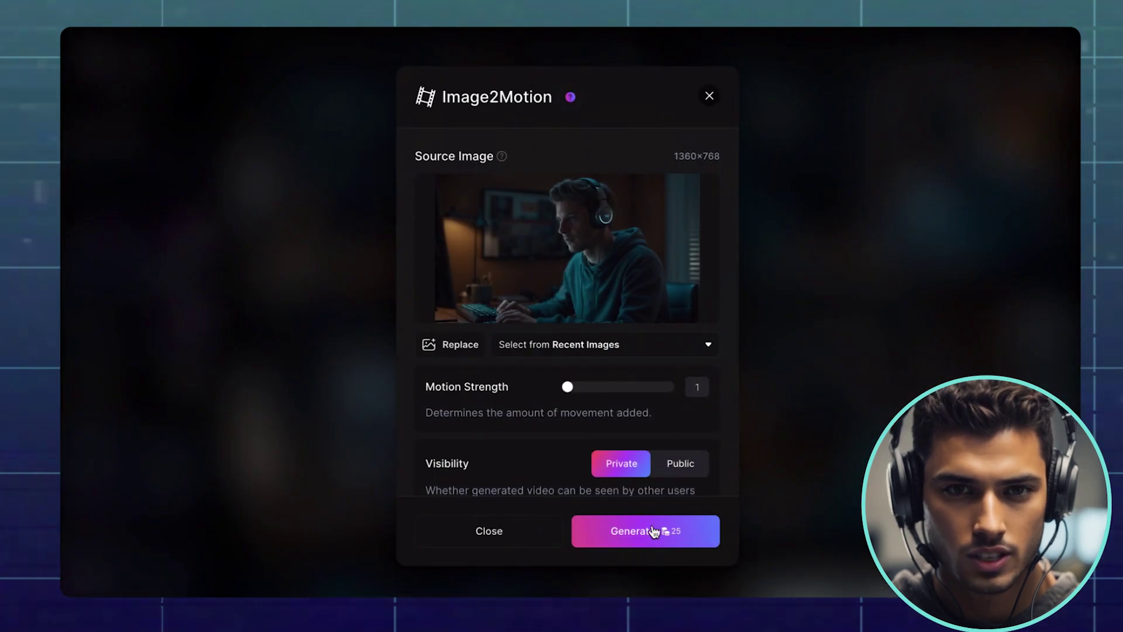
pyautogui.click(653, 531)
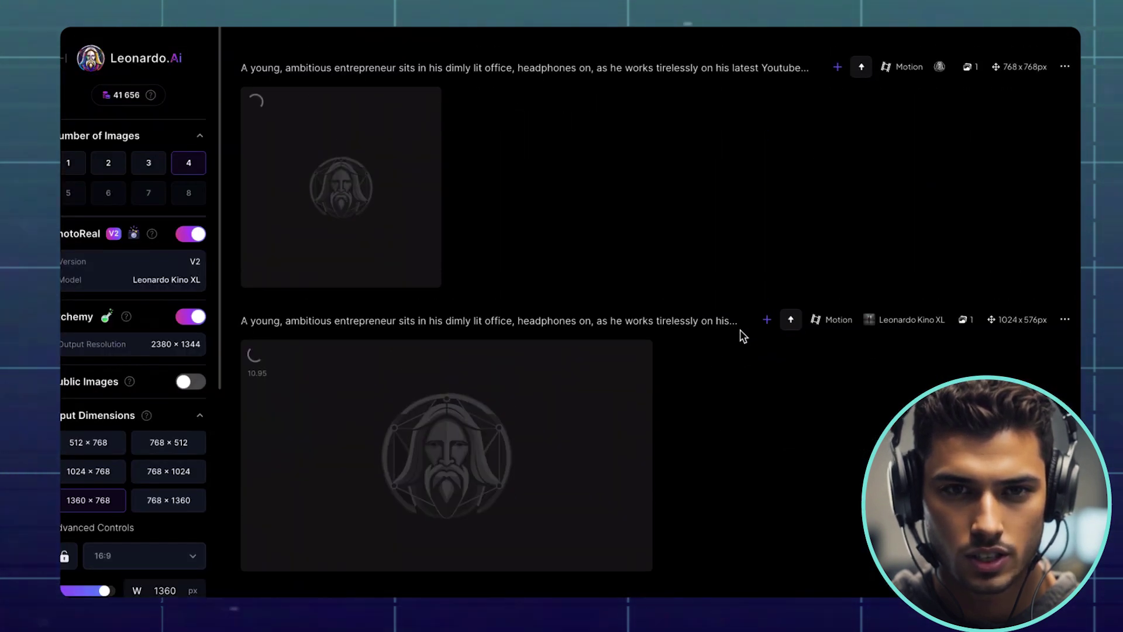
# - Play back the first and second finished motion videos
pyautogui.scroll(-5, 742, 336)
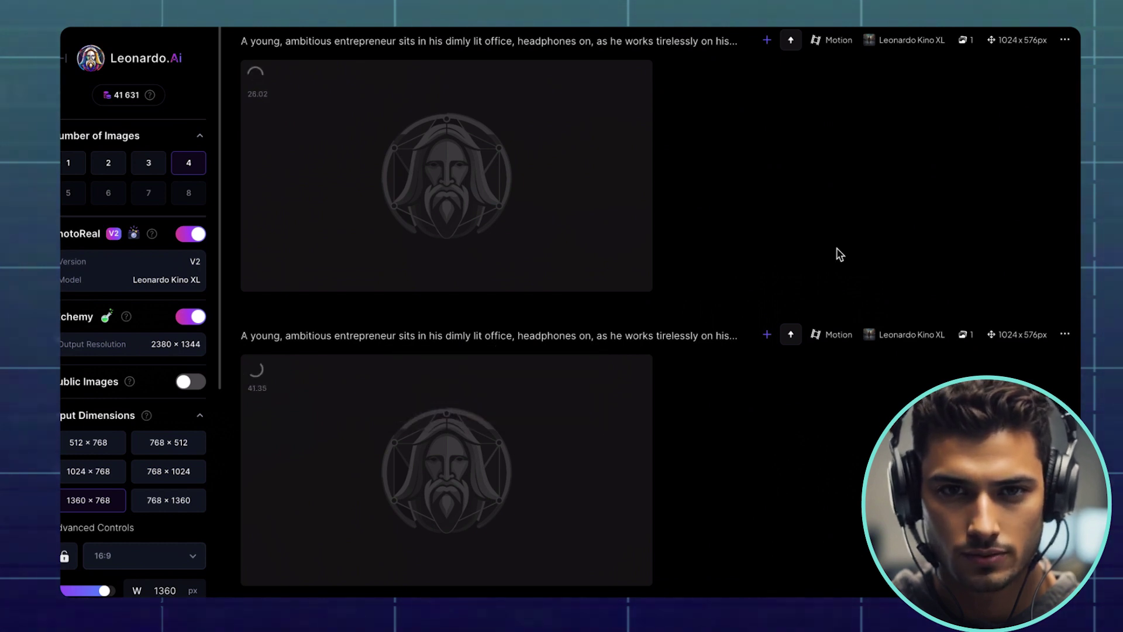
pyautogui.scroll(3, 840, 253)
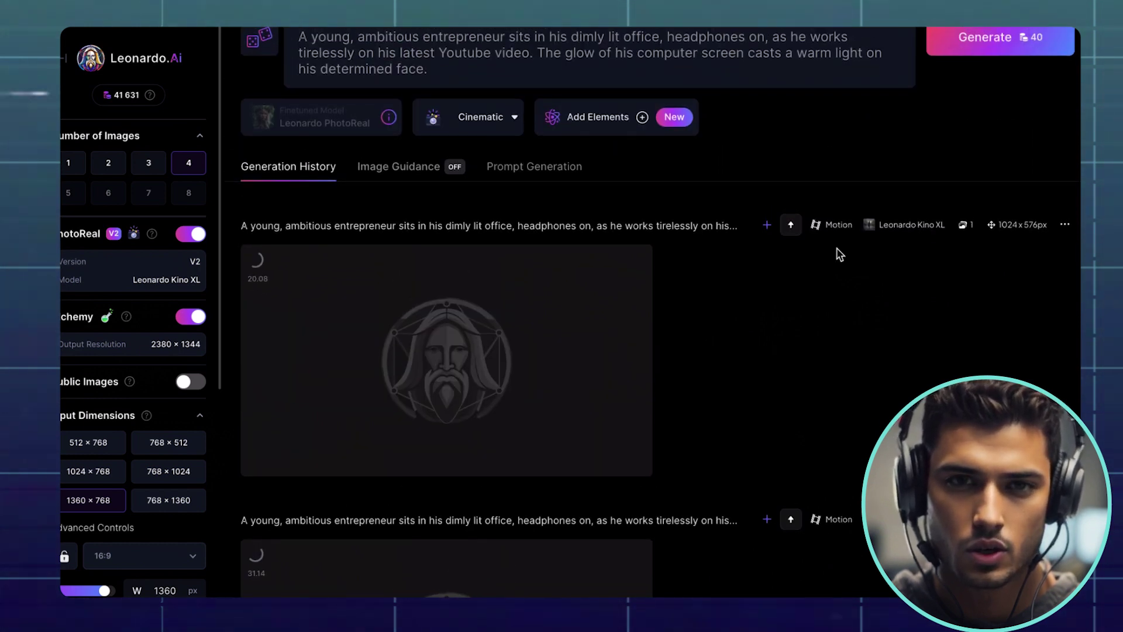
pyautogui.scroll(-10, 839, 252)
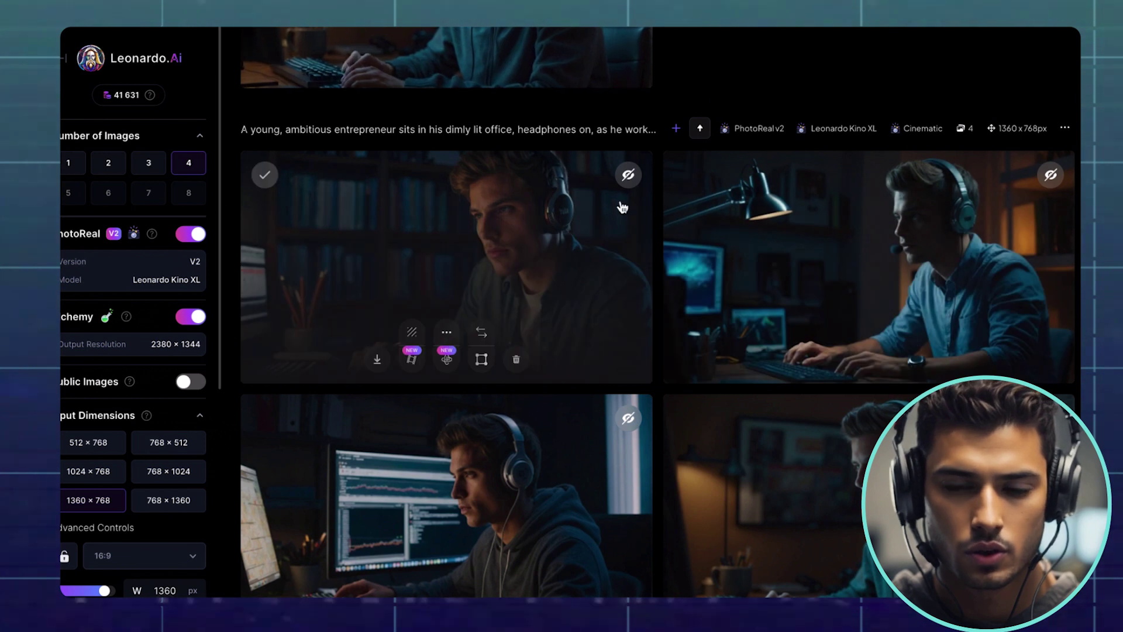
pyautogui.scroll(7, 819, 313)
pyautogui.click(518, 393)
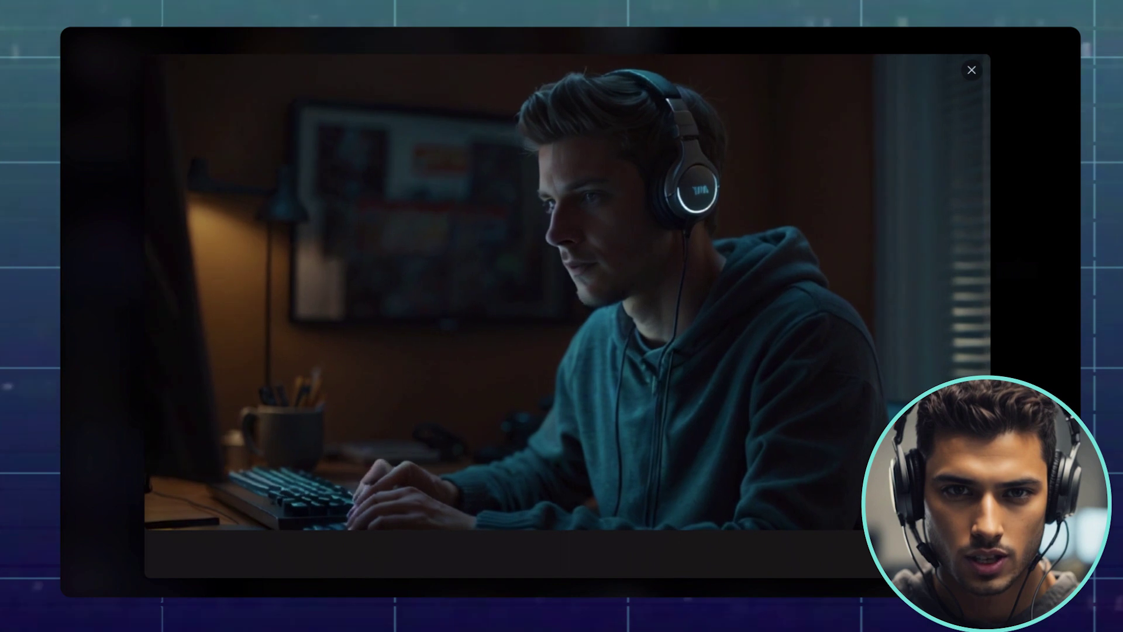
pyautogui.click(971, 70)
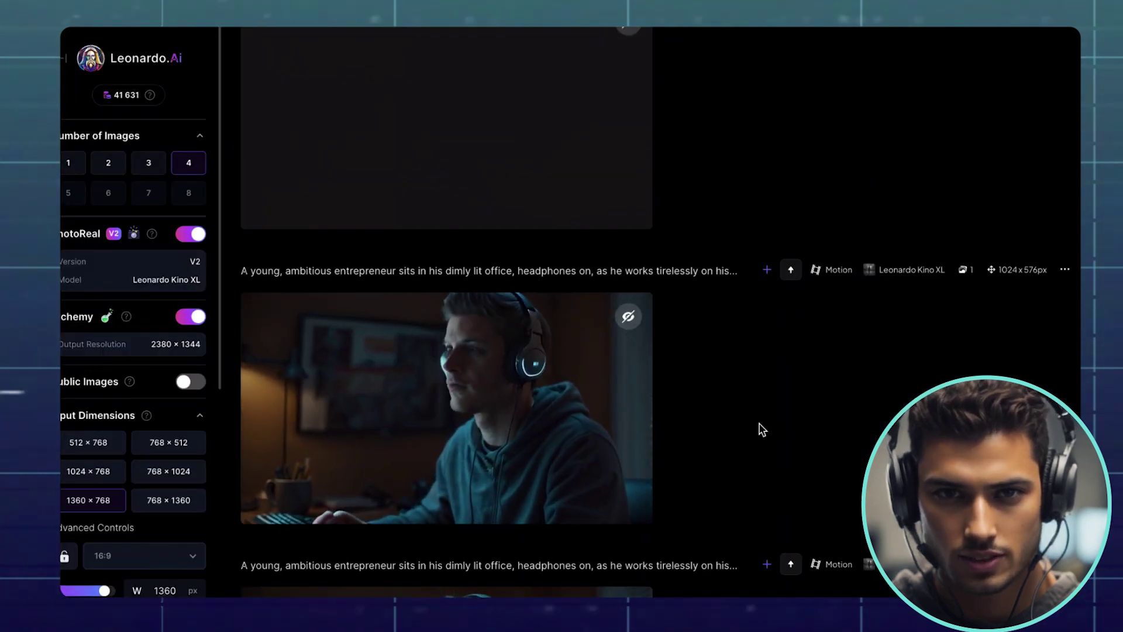
pyautogui.click(536, 363)
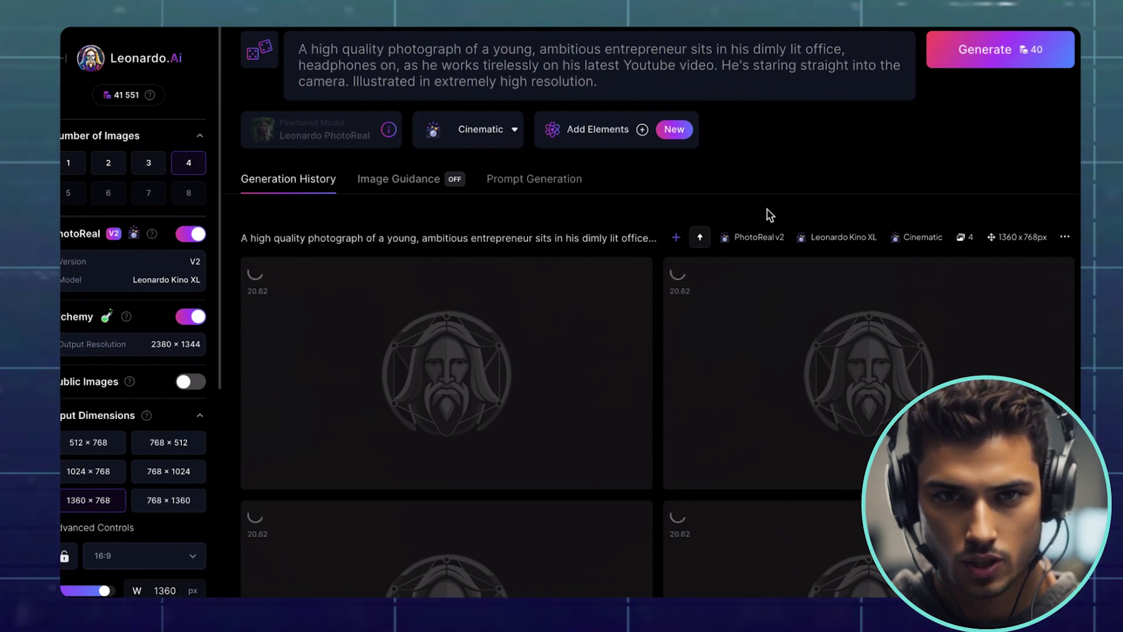
# - Scroll through the generated photos of the entrepreneur staring into the camera
pyautogui.scroll(-5, 770, 216)
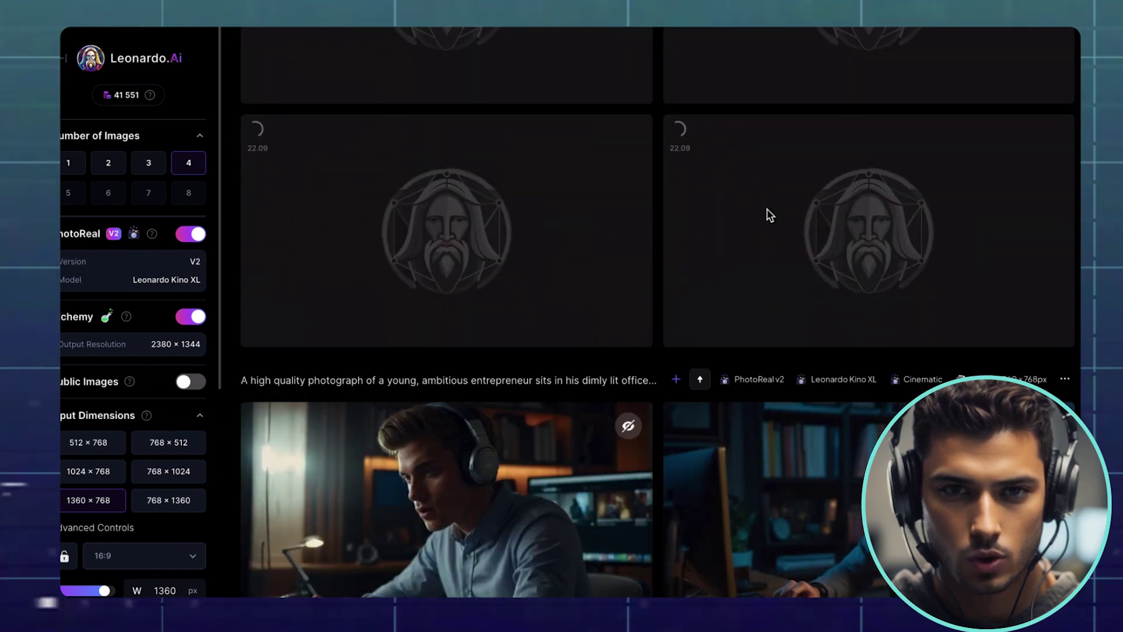
pyautogui.scroll(-6, 769, 216)
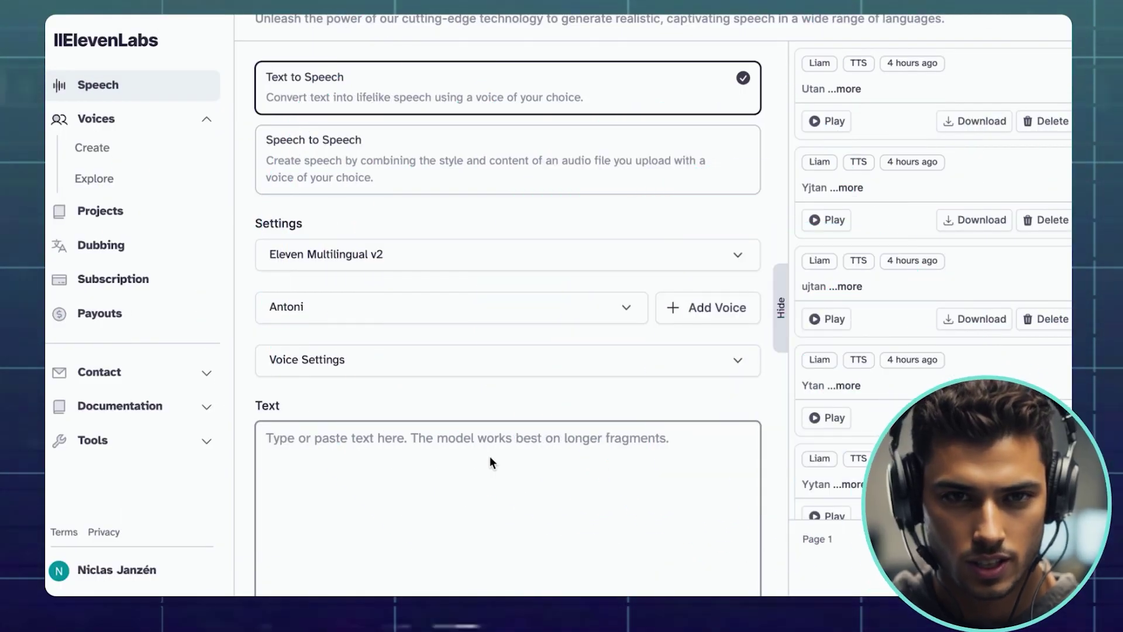
# - Voice 'And this is how I create my voiceovers, and then talking heads, using AI.' with Chris on Eleven Turbo v2
pyautogui.write('And this is how I creat')
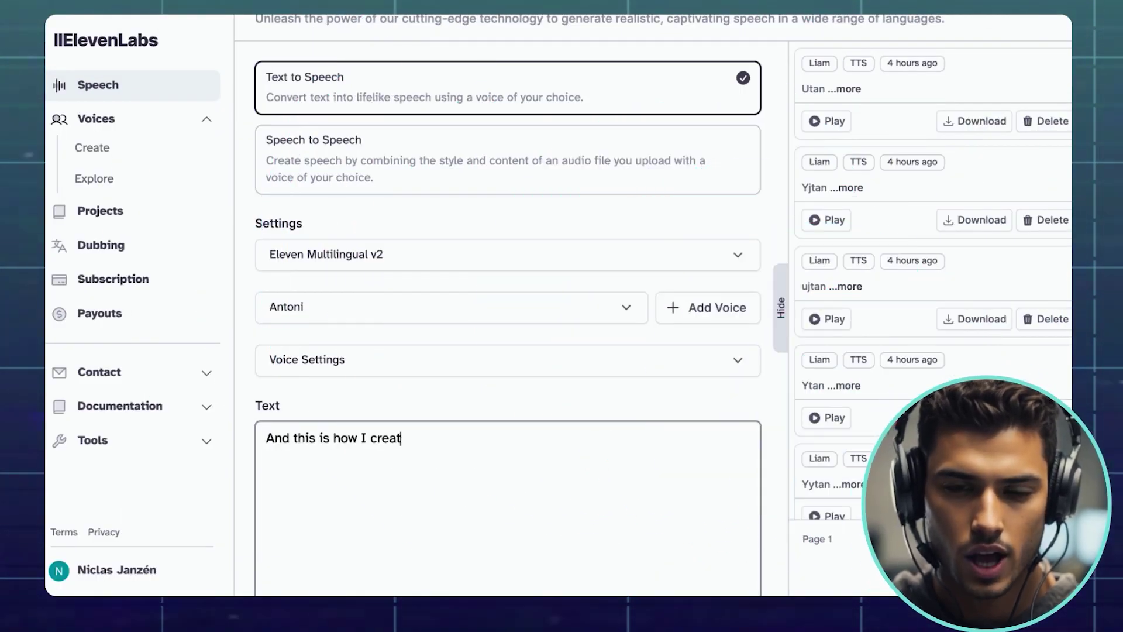
pyautogui.write('e my voiceovers, ')
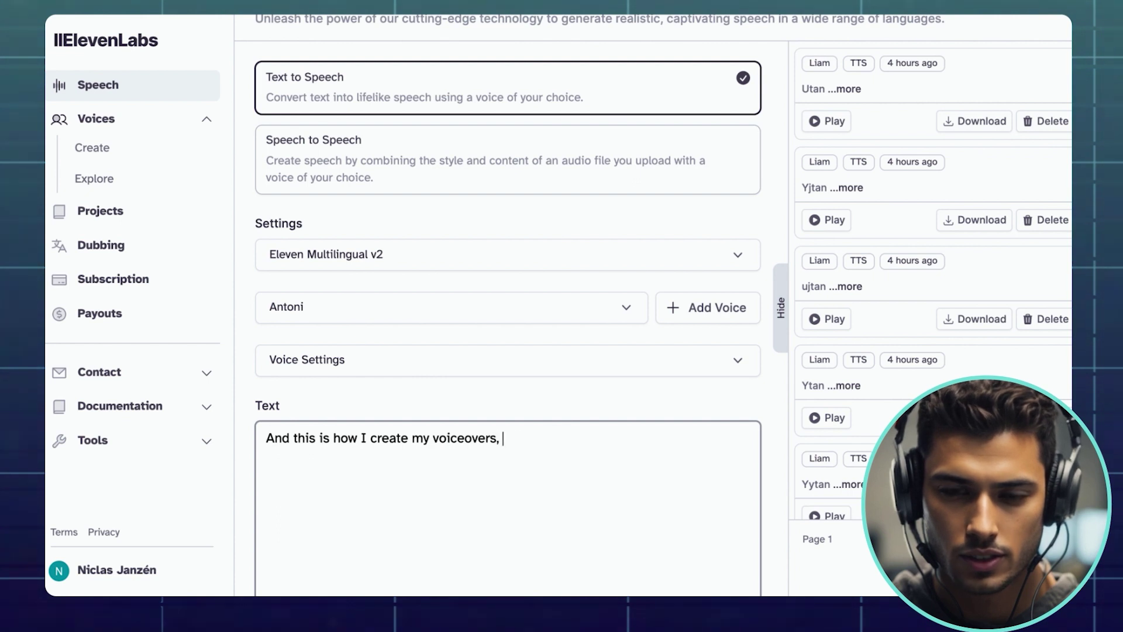
pyautogui.write('and then talking heads,')
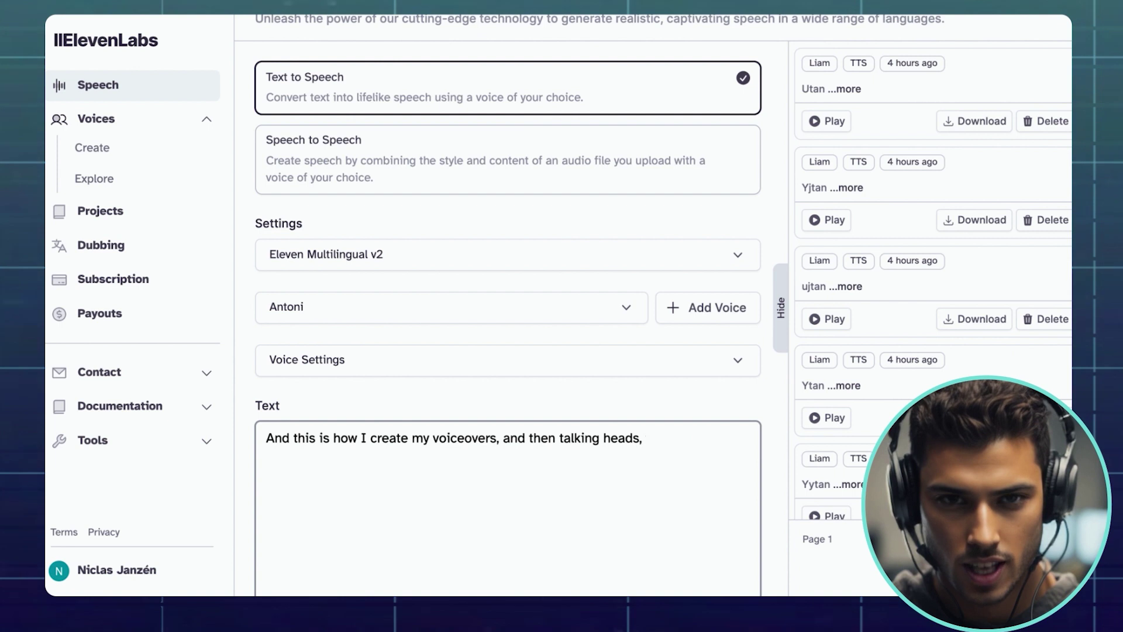
pyautogui.write(' using AI.')
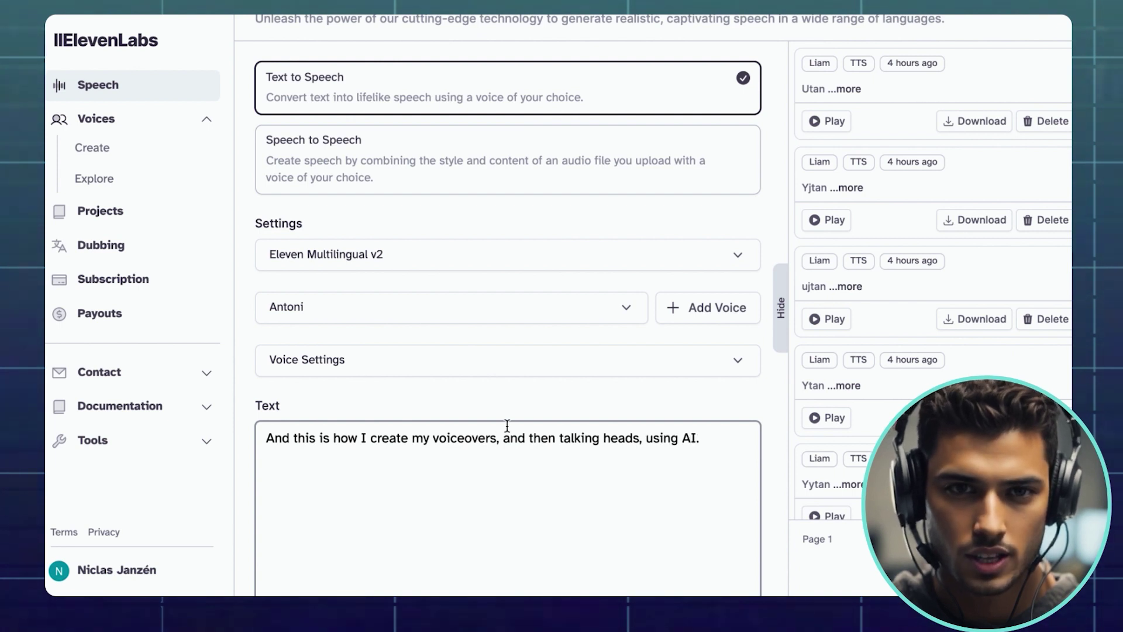
pyautogui.click(609, 307)
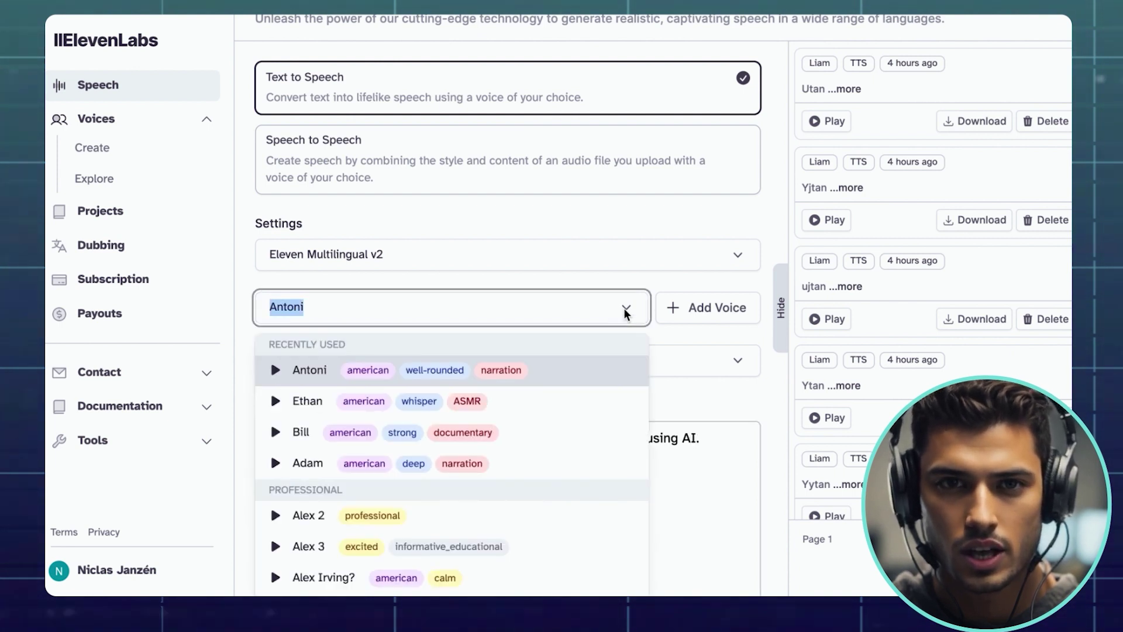
pyautogui.scroll(-1, 532, 421)
pyautogui.scroll(-6, 320, 452)
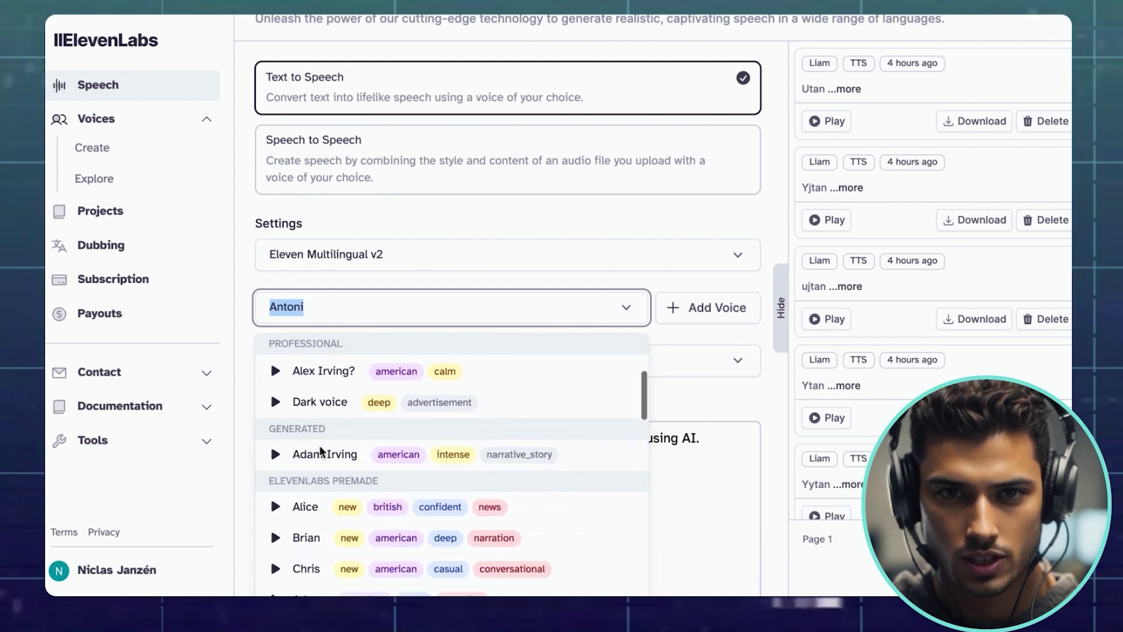
pyautogui.click(318, 452)
pyautogui.click(419, 311)
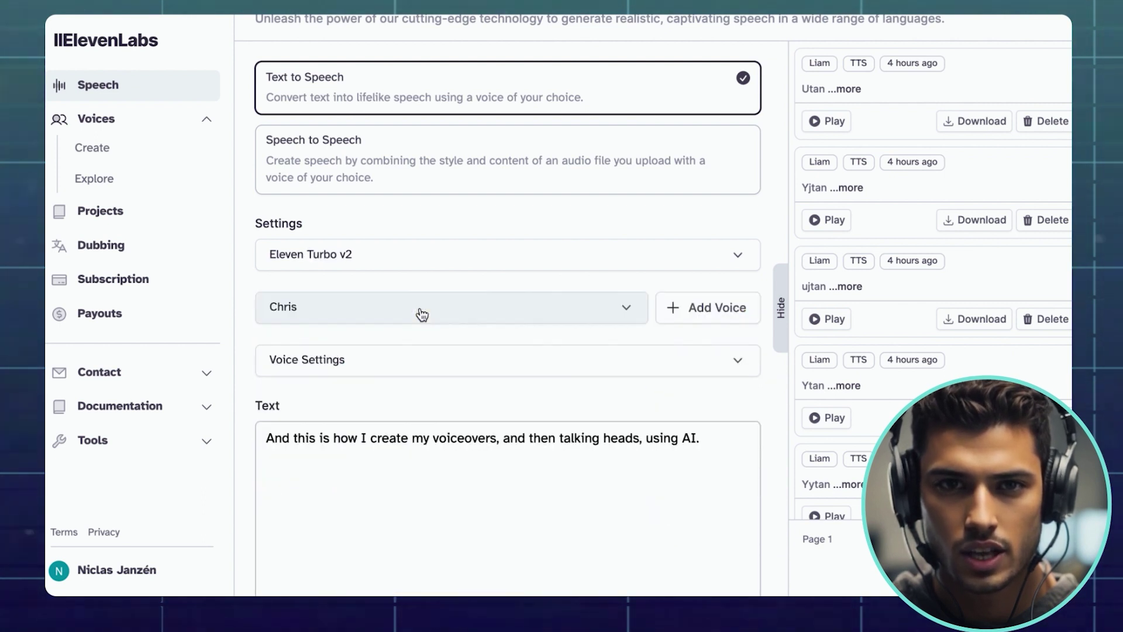
pyautogui.scroll(-3, 663, 418)
pyautogui.scroll(-1, 664, 419)
pyautogui.hotkey('ctrl', 'Return')
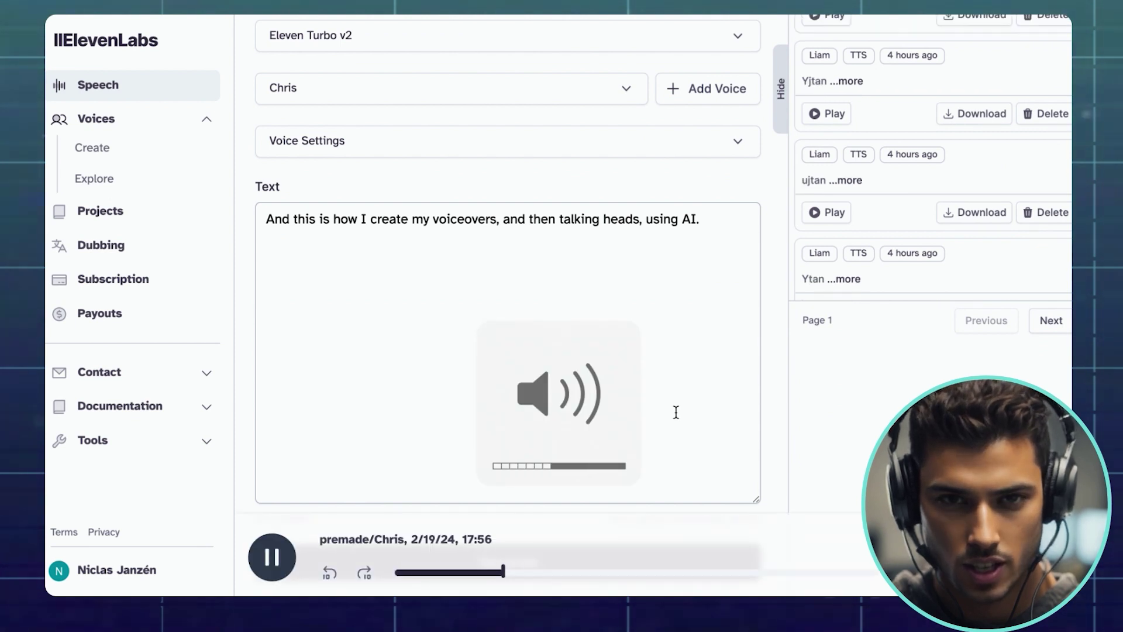
# - Replace the text with the line about adding voiceovers to HeyGen for lip sync and generate speech
pyautogui.click(369, 218)
pyautogui.hotkey('ctrl', 'a')
pyautogui.write('O')
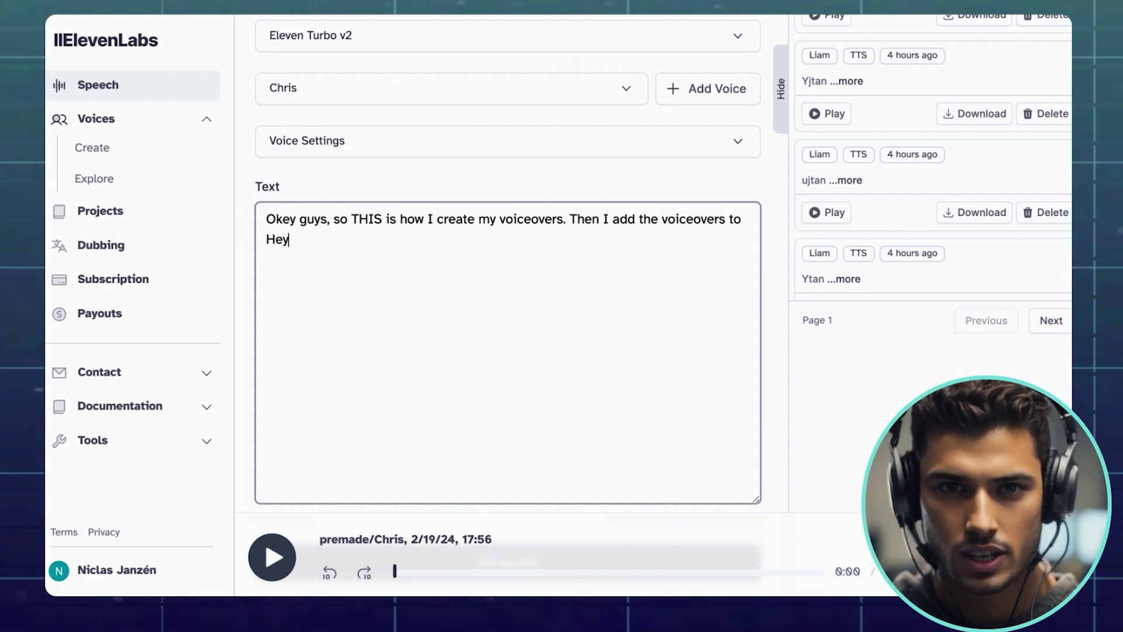
pyautogui.write('rate the Lip Sync.')
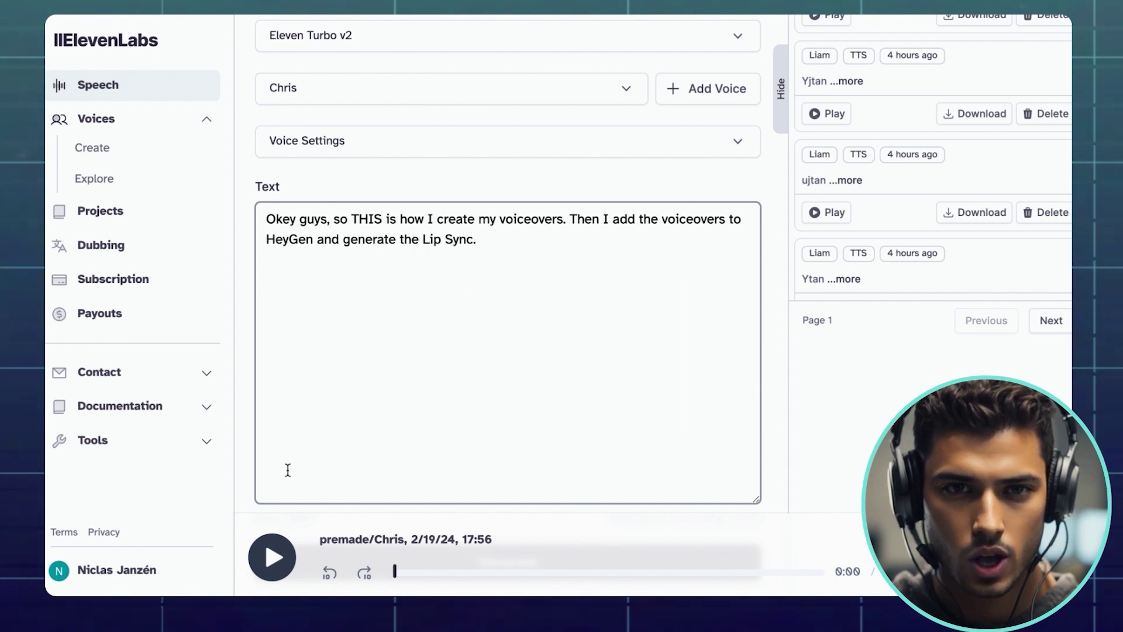
pyautogui.scroll(-2, 288, 470)
pyautogui.click(510, 473)
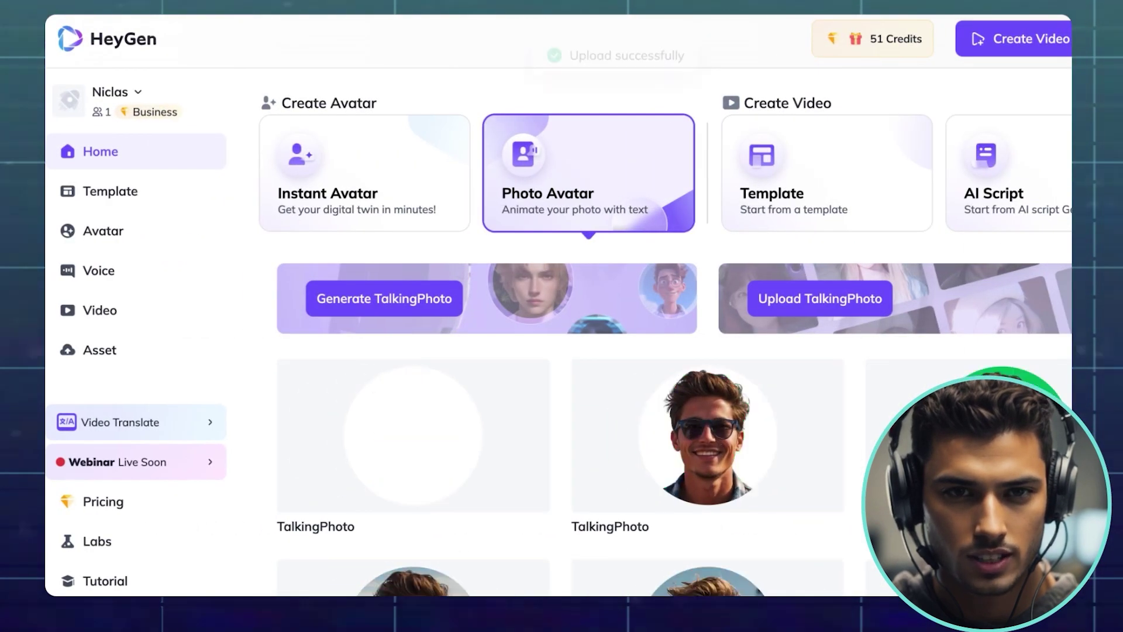
# - Create a frameless landscape video from the suited talking photo and switch its script to audio
pyautogui.scroll(-2, 588, 431)
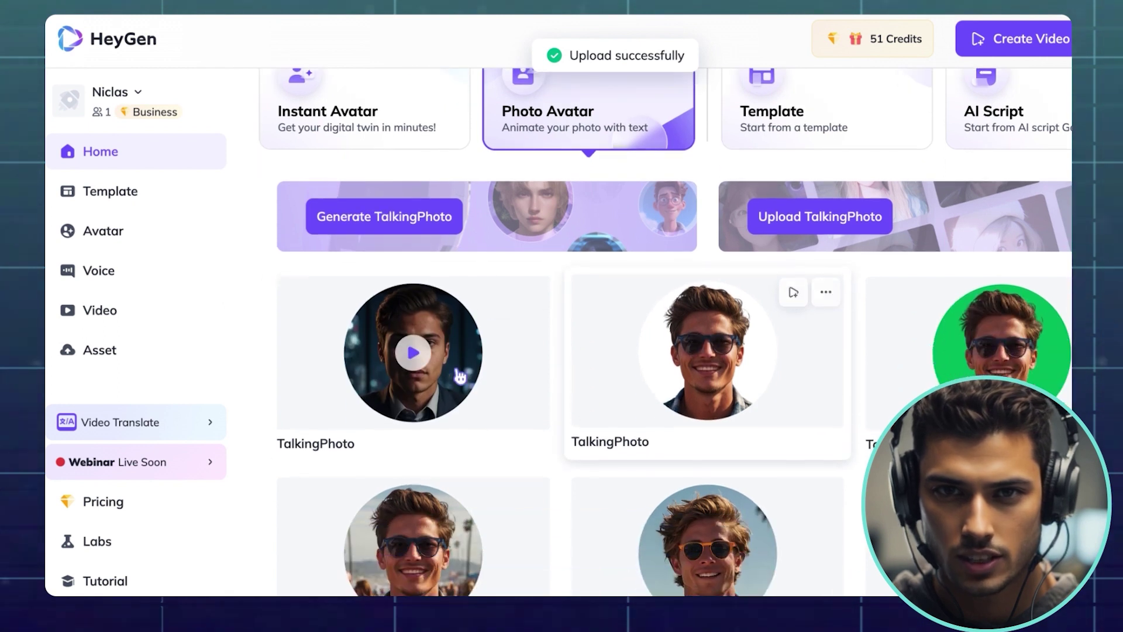
pyautogui.click(499, 291)
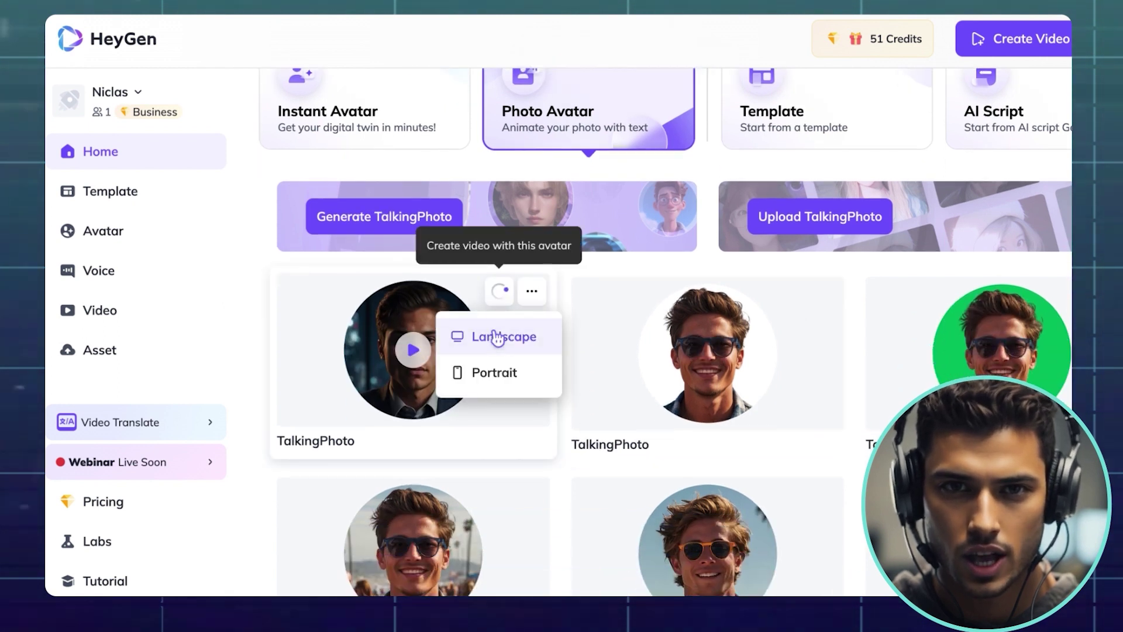
pyautogui.click(497, 338)
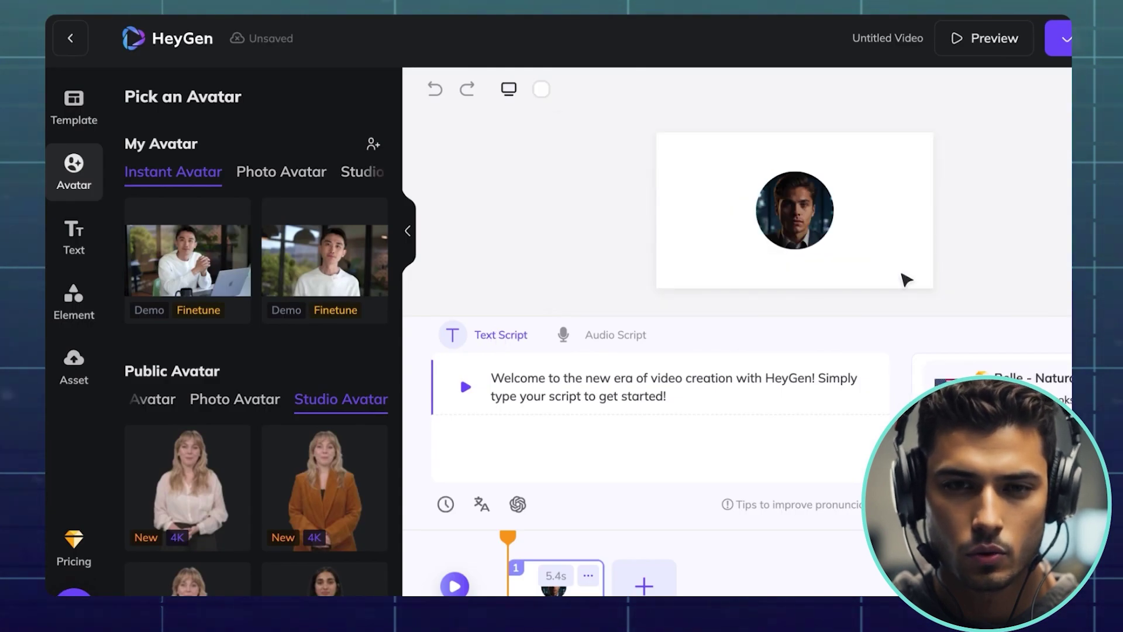
pyautogui.click(790, 211)
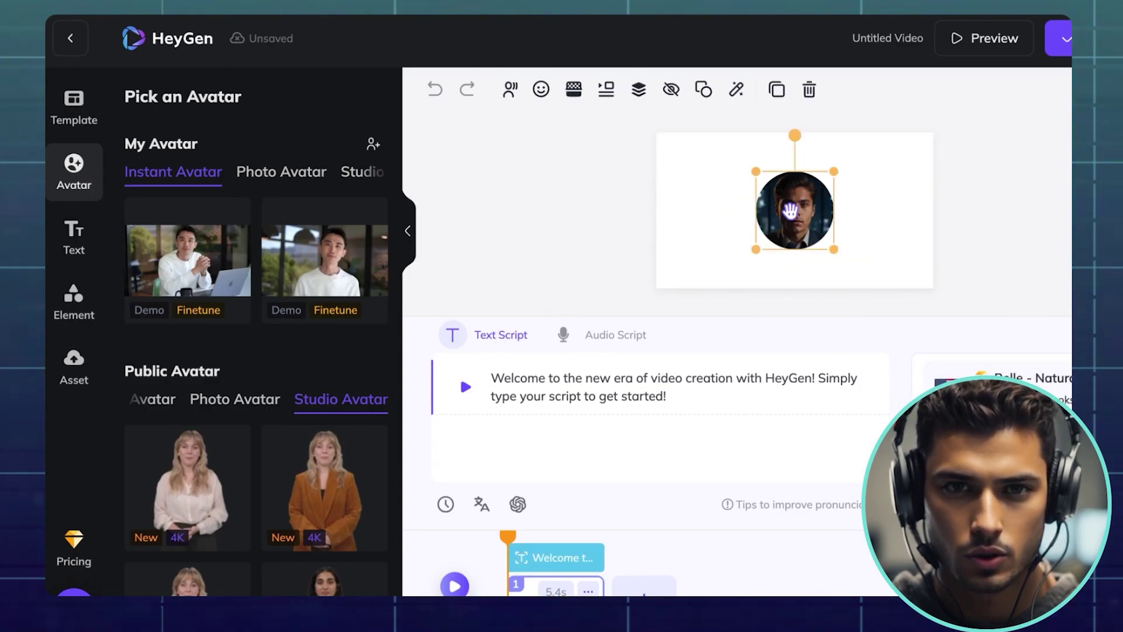
pyautogui.click(707, 102)
pyautogui.click(757, 144)
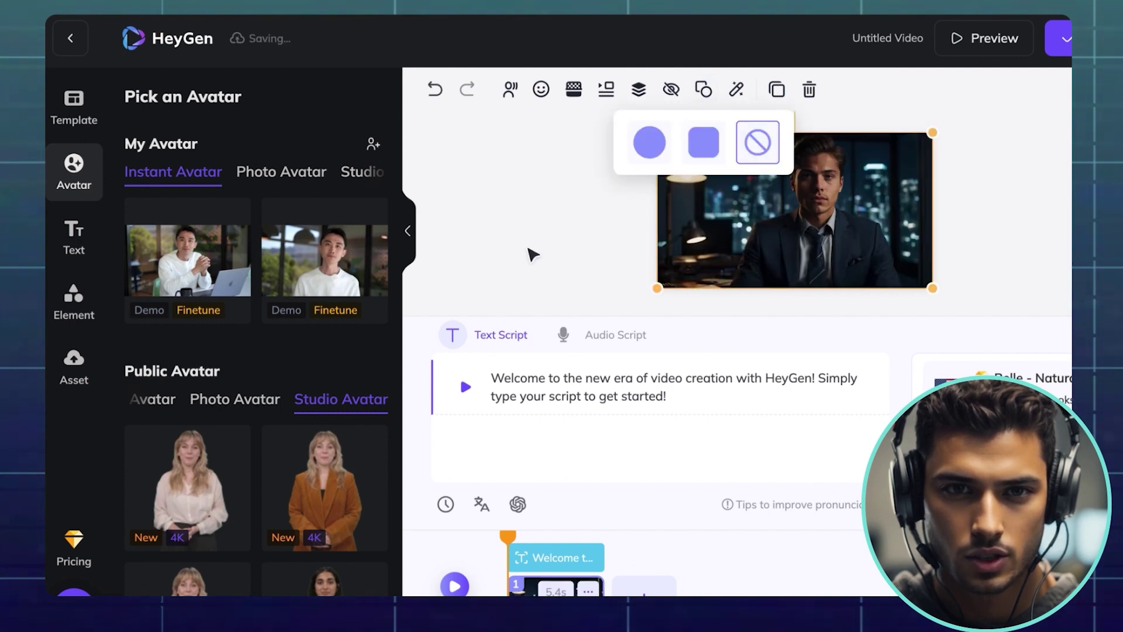
pyautogui.click(965, 218)
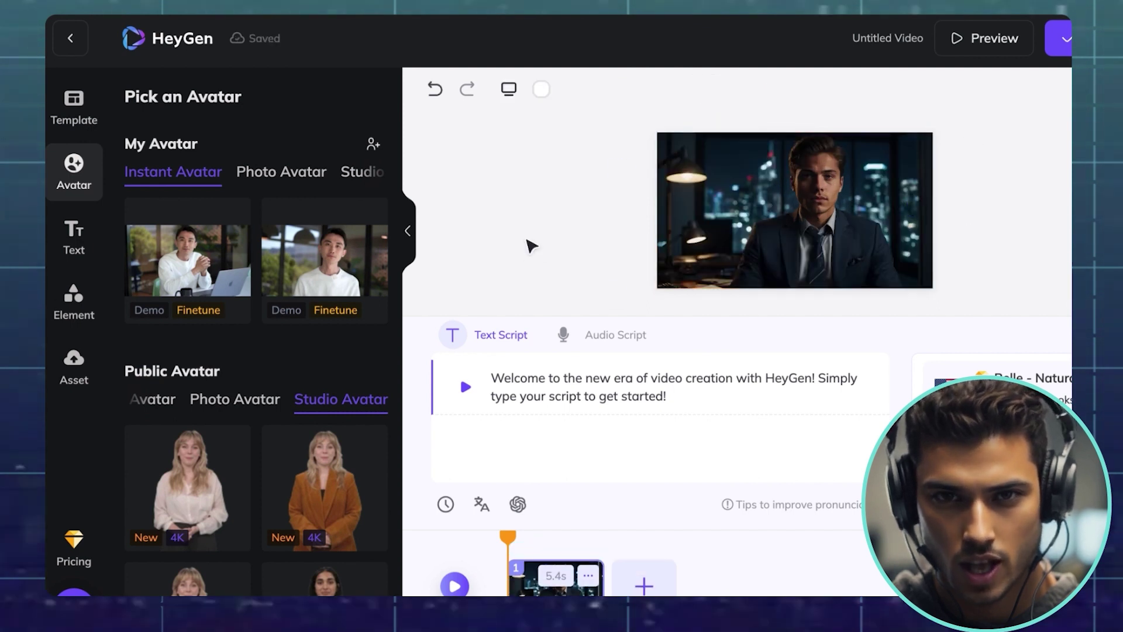
pyautogui.click(600, 347)
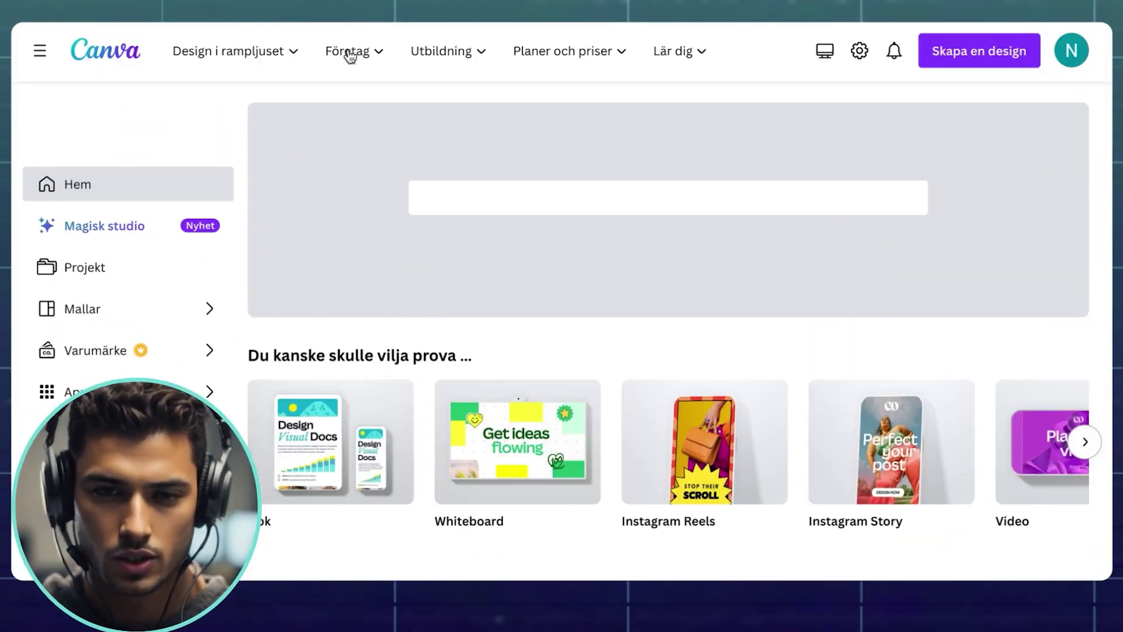
# - Create a new blank landscape video design from Canva's design types list
pyautogui.click(350, 56)
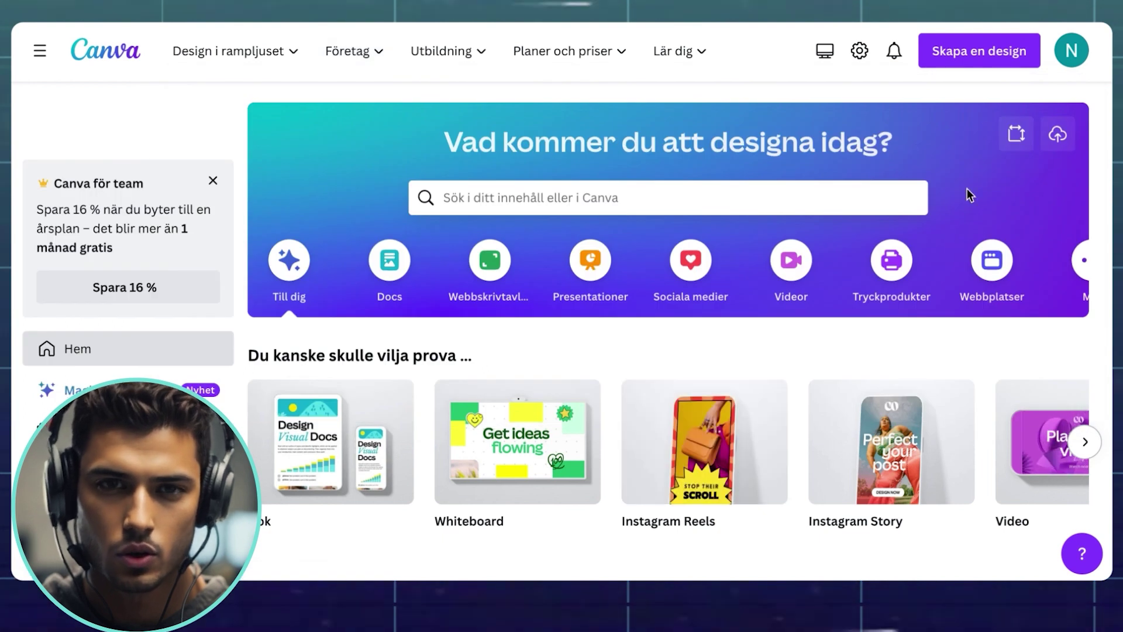
pyautogui.click(992, 53)
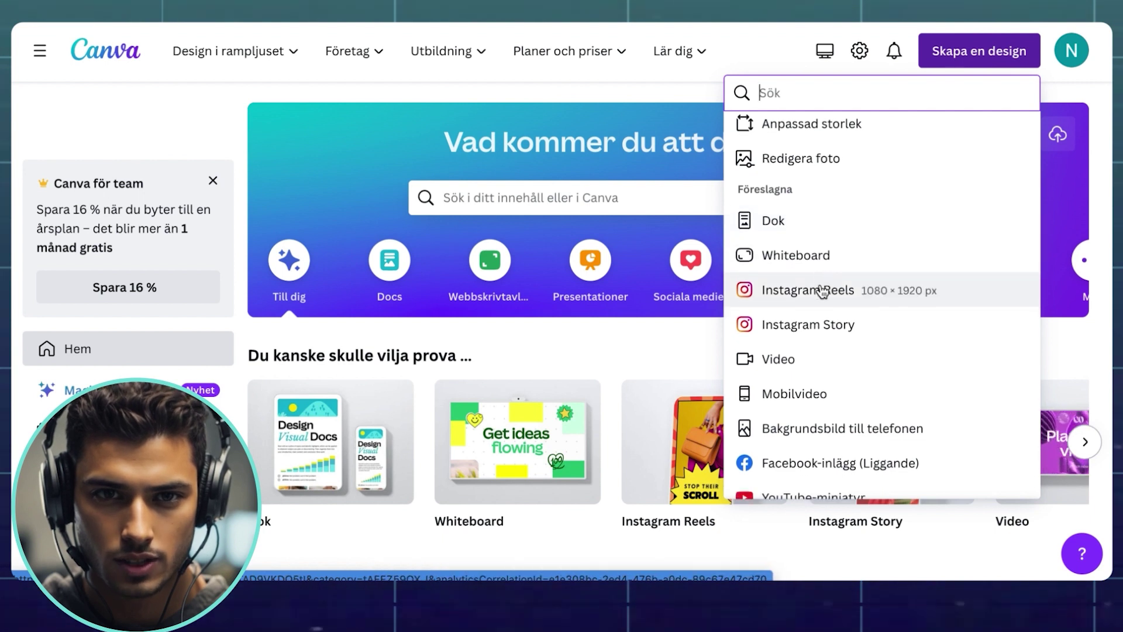
pyautogui.scroll(-1, 819, 293)
pyautogui.click(820, 323)
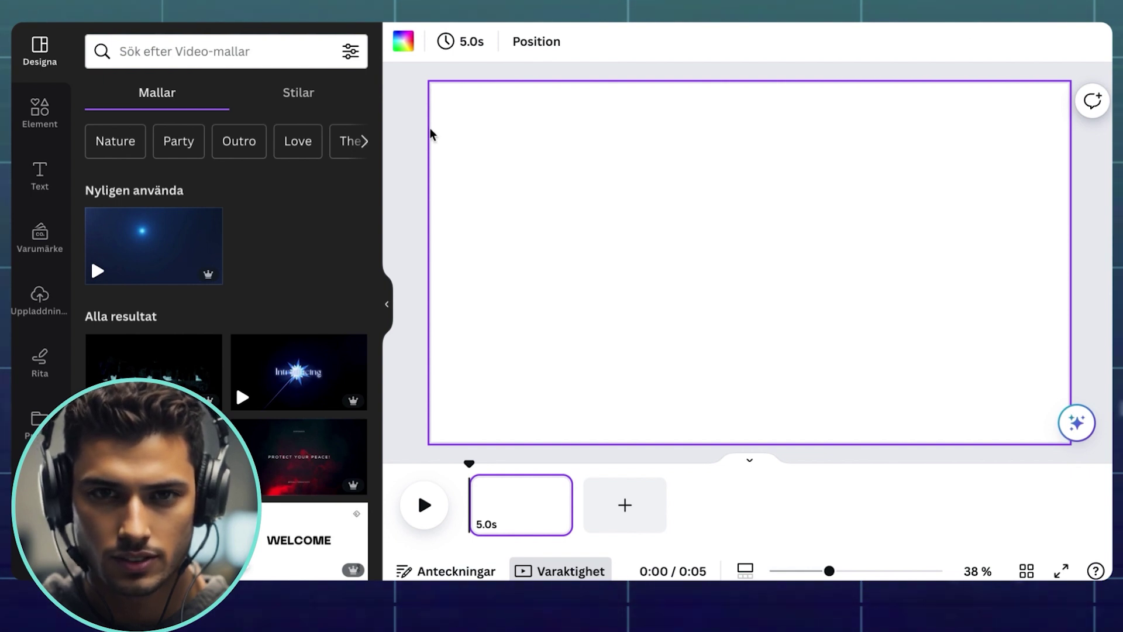
# - Upload the talking-head video from the channel project folder and insert it
pyautogui.click(44, 309)
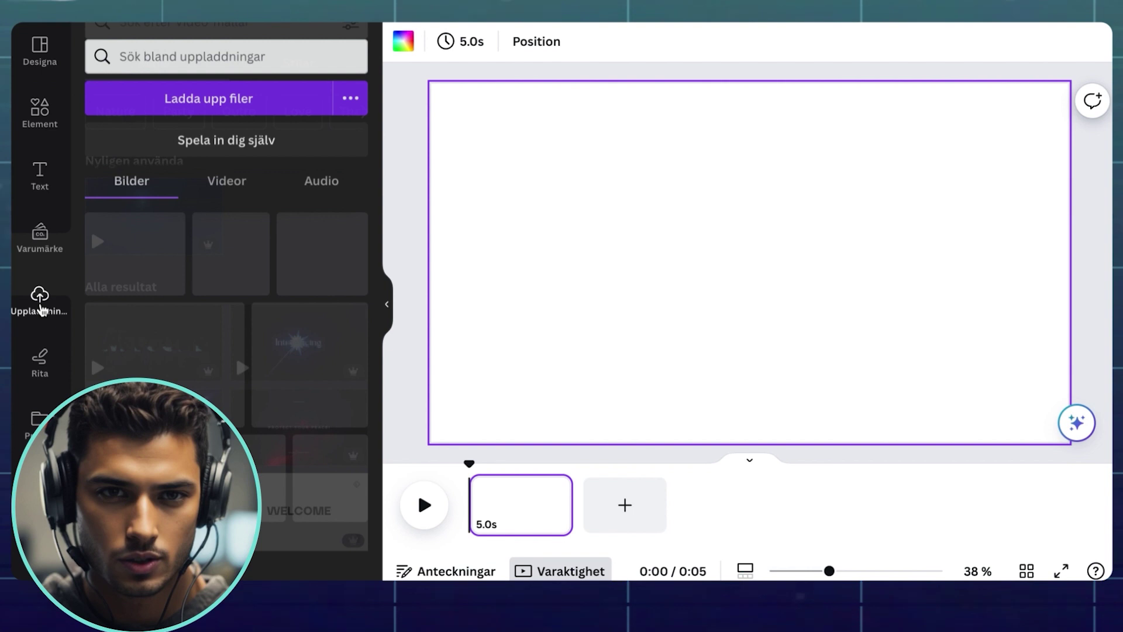
pyautogui.click(228, 144)
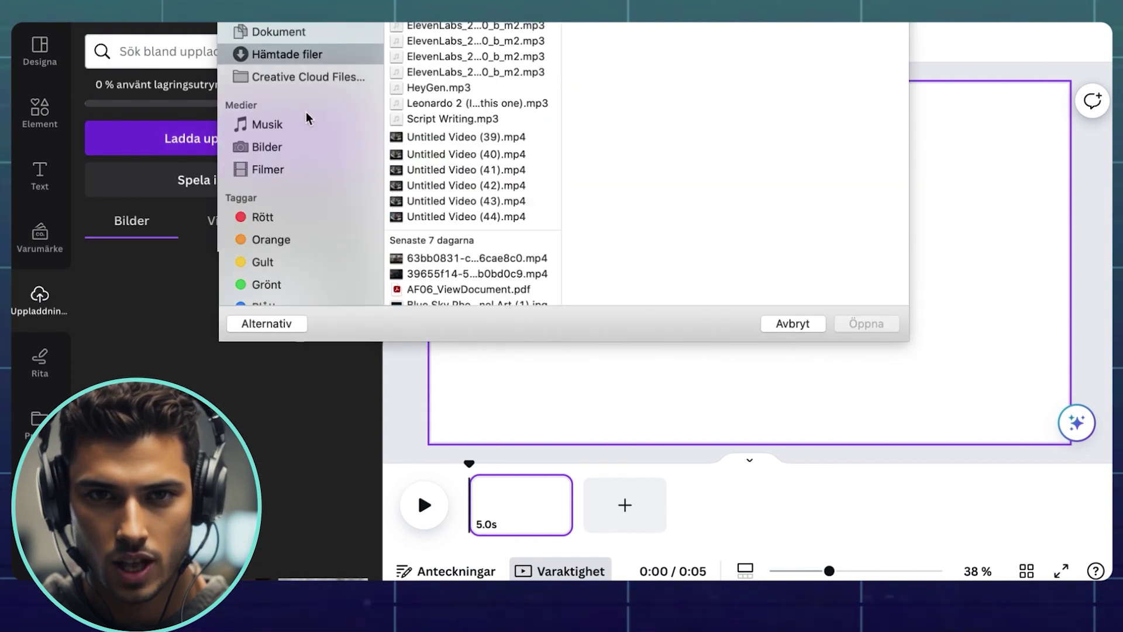
pyautogui.click(469, 31)
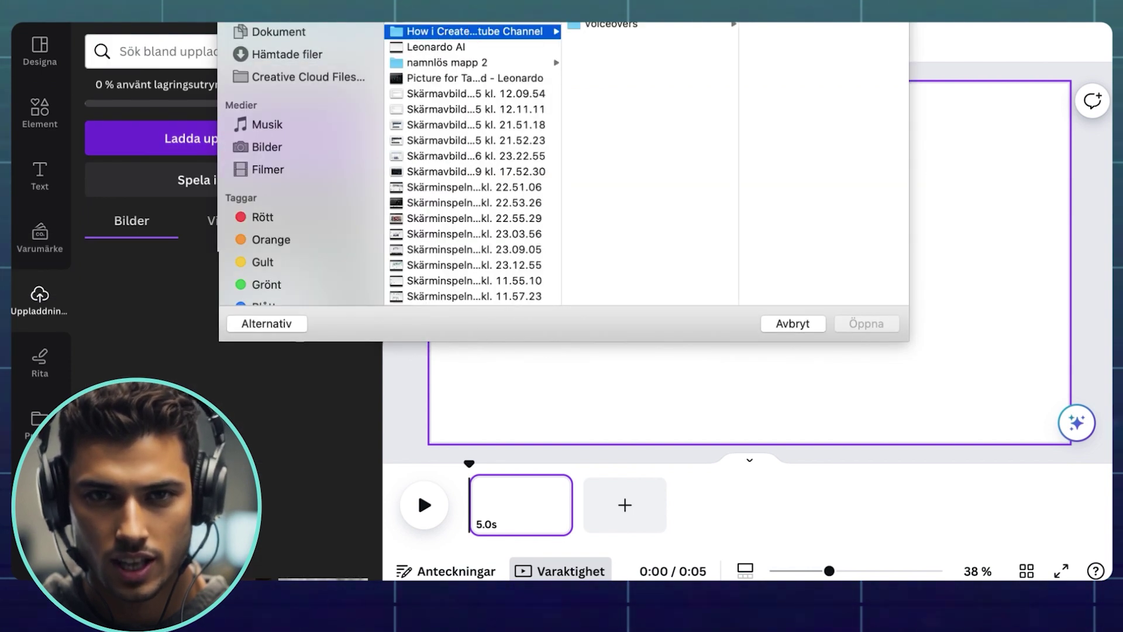
pyautogui.click(872, 323)
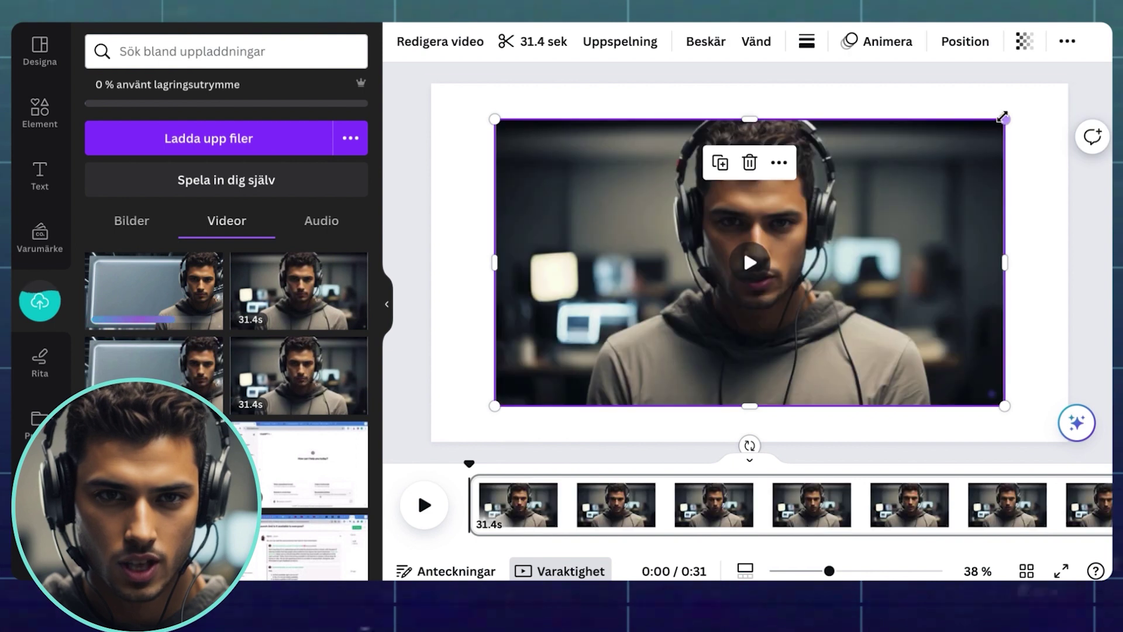
# - Stretch the video to fill the 1920×1080 page, then add a second page
pyautogui.moveTo(1003, 118); pyautogui.dragTo(1068, 84)
pyautogui.moveTo(494, 403); pyautogui.dragTo(431, 443)
pyautogui.moveTo(431, 264); pyautogui.dragTo(431, 267)
pyautogui.moveTo(1068, 263); pyautogui.dragTo(1073, 263)
pyautogui.click(913, 521)
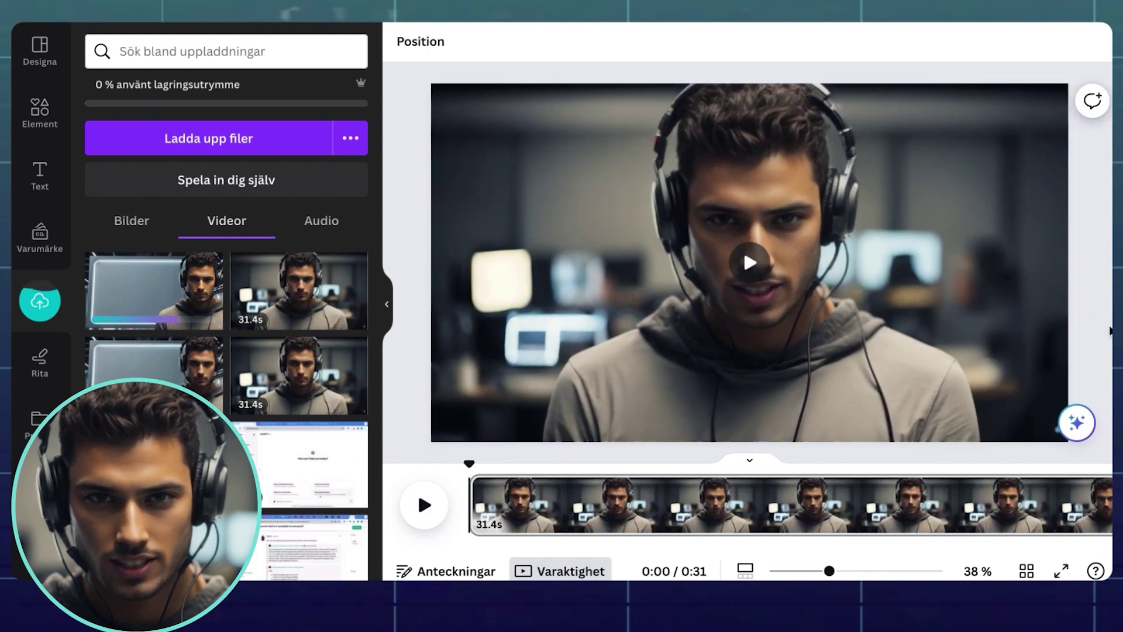
pyautogui.click(1065, 505)
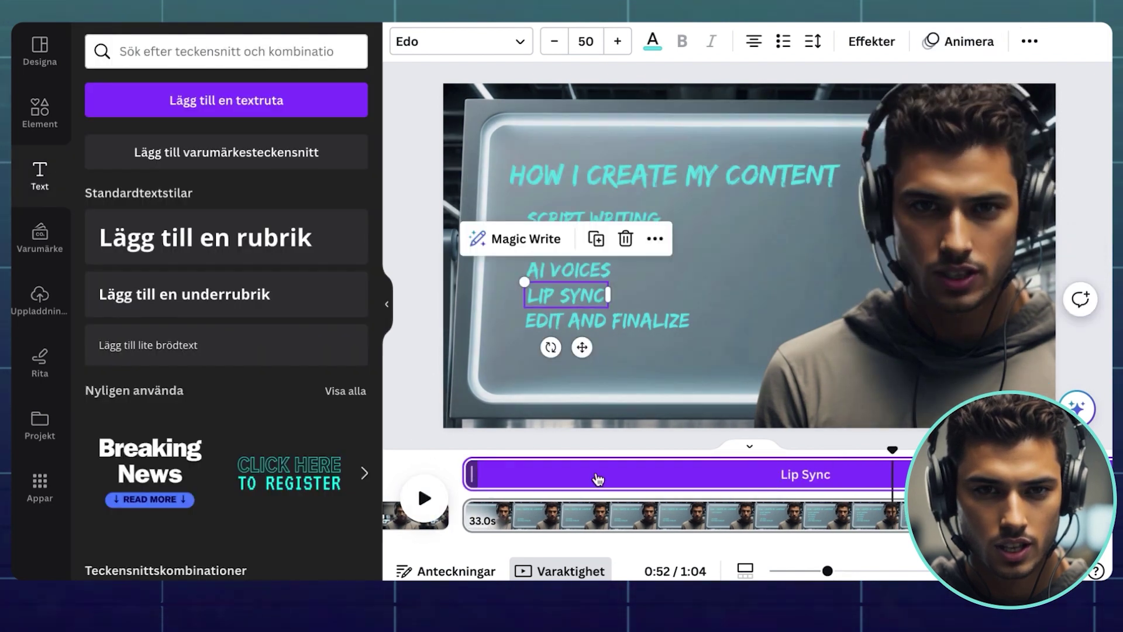
# - Preview the second page with the Edo 'HOW I CREATE MY CONTENT' heading and step list
pyautogui.click(424, 498)
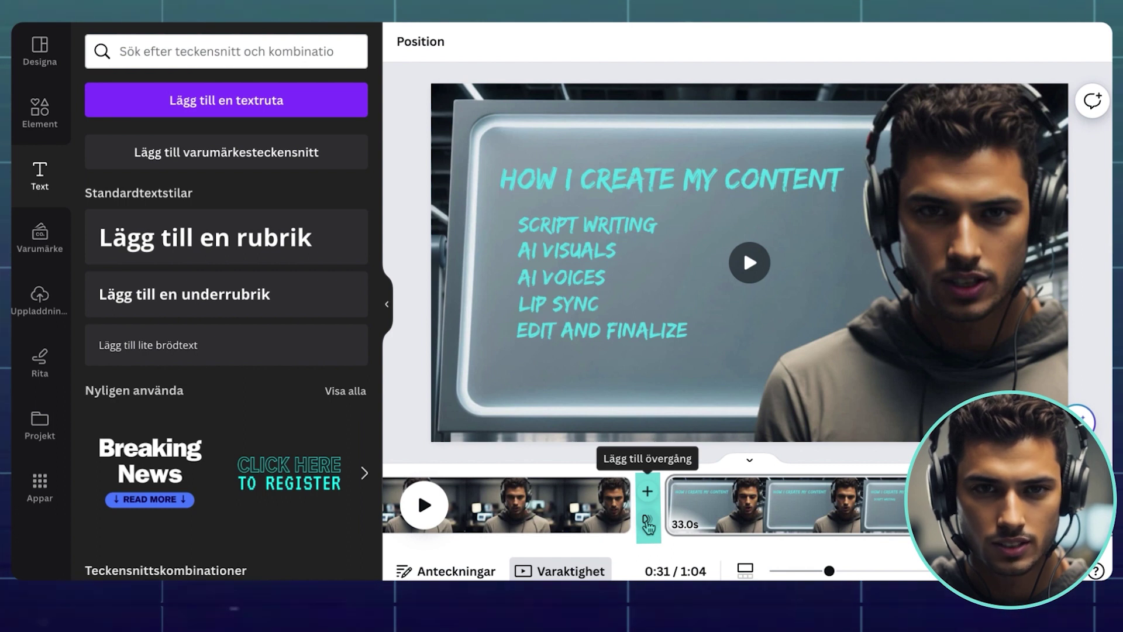
# - Join the two pages with a Matcha och flytta transition and play the video full screen
pyautogui.click(647, 523)
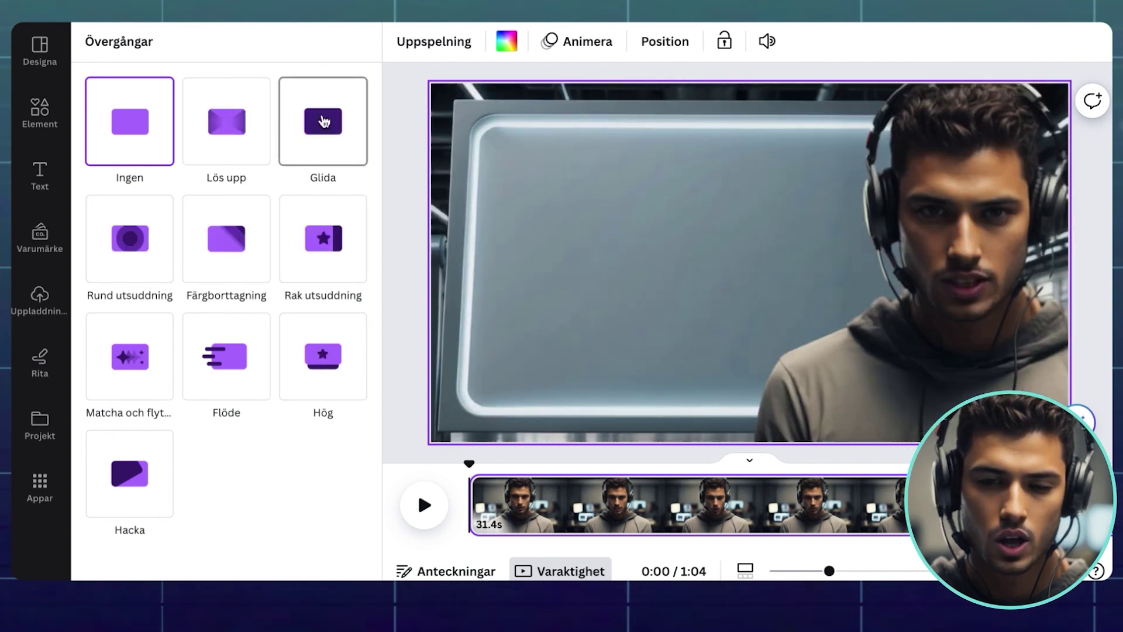
pyautogui.click(139, 361)
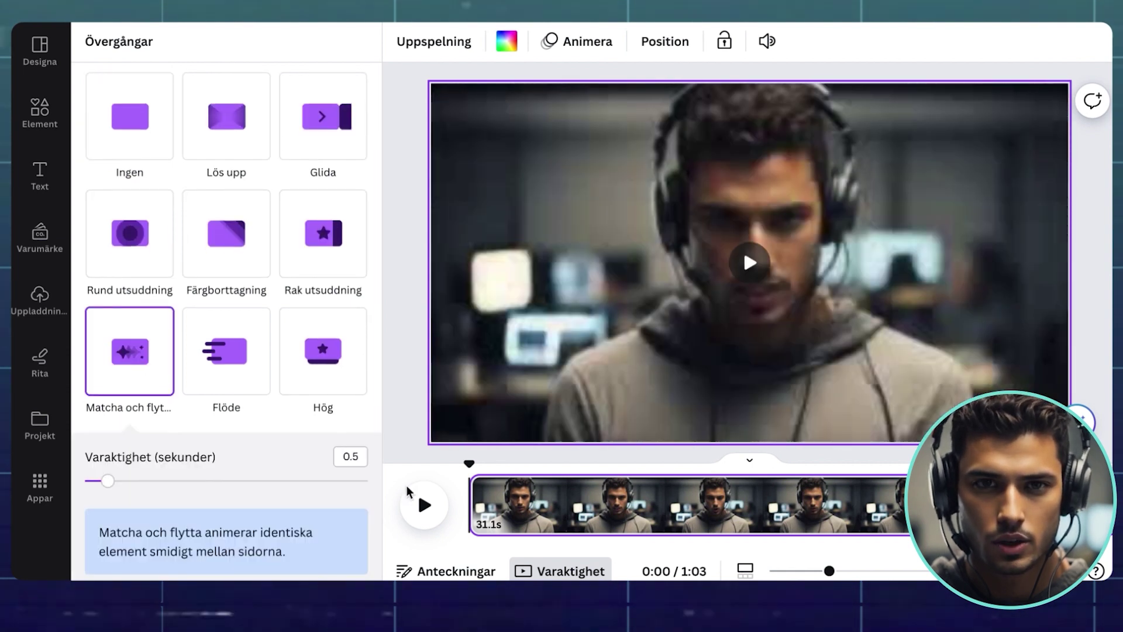
pyautogui.click(416, 489)
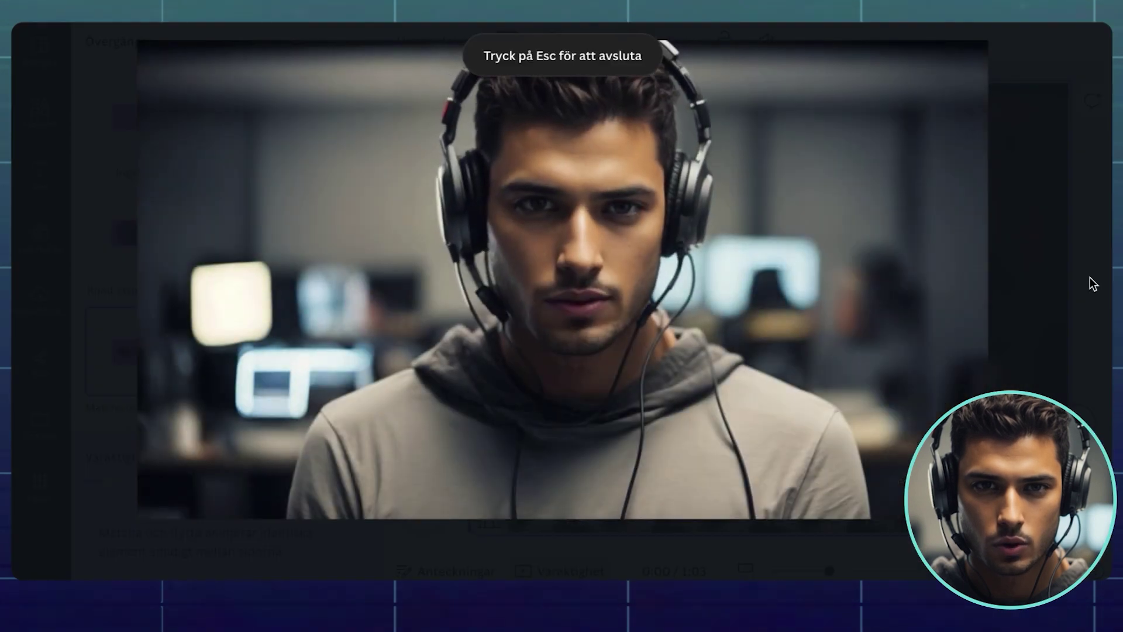